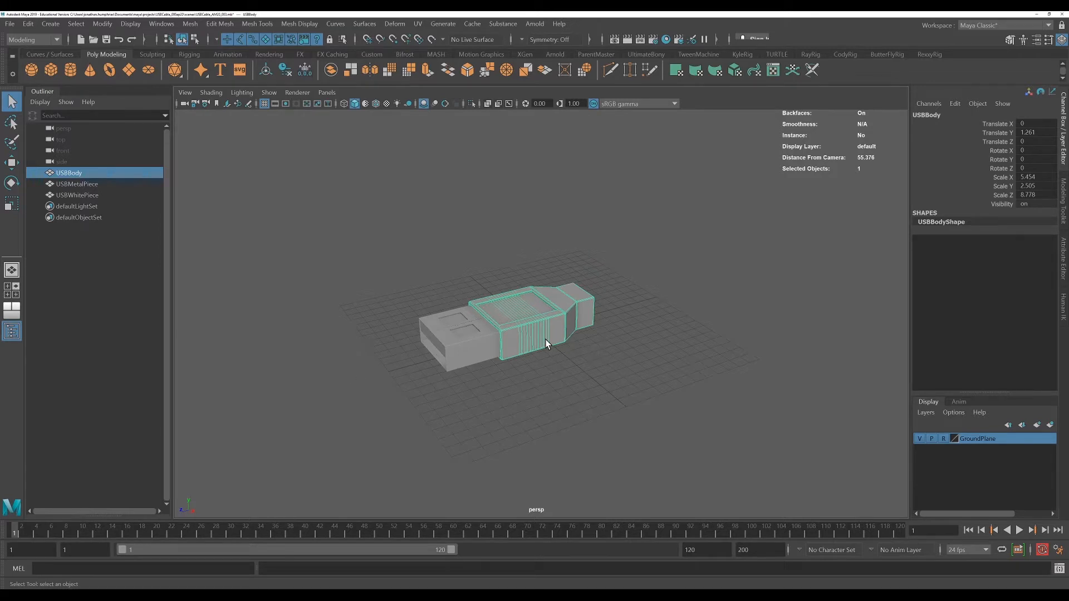
Create a polygon plane under the USB model and scale it up to about 114, 54, 235
{"action": "left_click", "coordinate": [129, 72]}
{"action": "key", "text": "r"}
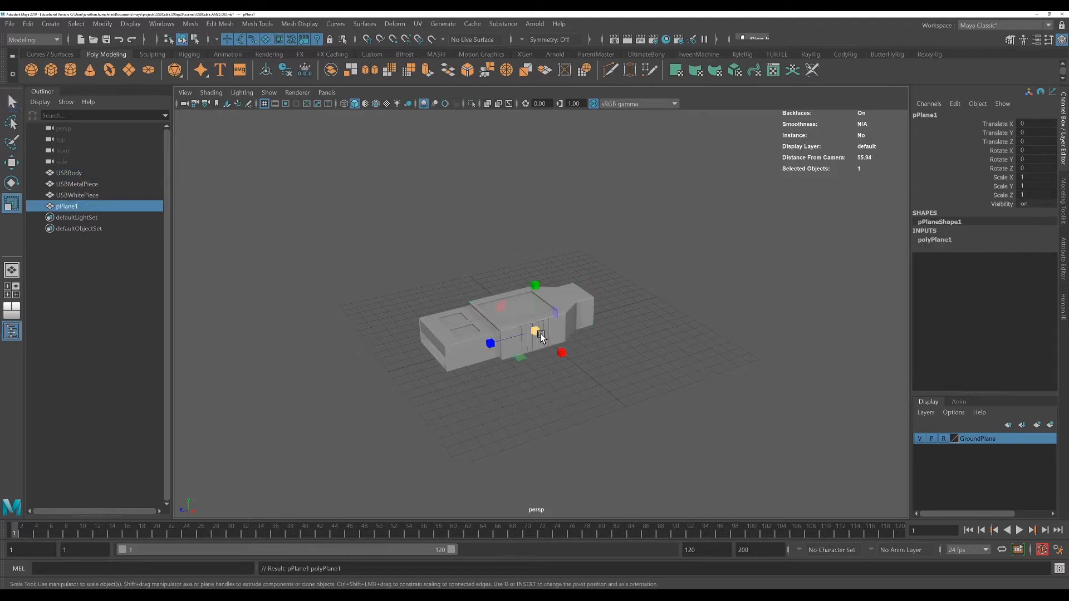
{"action": "left_click_drag", "start_coordinate": [536, 330], "coordinate": [1006, 156]}
{"action": "left_click_drag", "start_coordinate": [489, 346], "coordinate": [344, 384]}
{"action": "left_click_drag", "start_coordinate": [536, 329], "coordinate": [607, 394]}
{"action": "scroll", "coordinate": [608, 393], "scroll_direction": "down", "scroll_amount": 6}
{"action": "scroll", "coordinate": [610, 392], "scroll_direction": "down", "scroll_amount": 3}
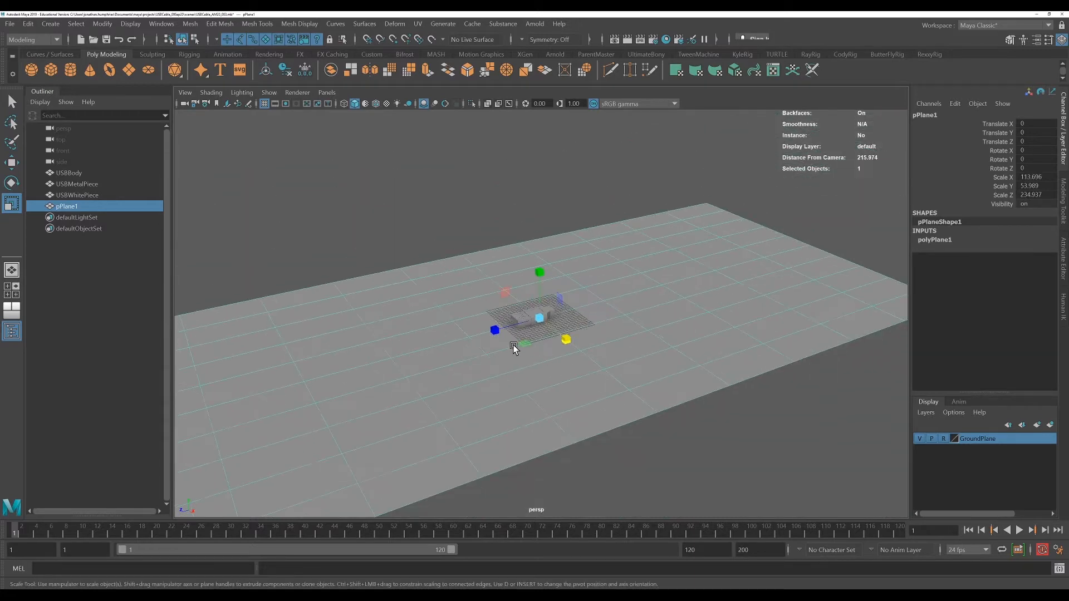
Move the plane to about -47.5 on Z and widen it to an X scale of about 139
{"action": "key", "text": "w"}
{"action": "left_click_drag", "start_coordinate": [503, 332], "coordinate": [622, 301]}
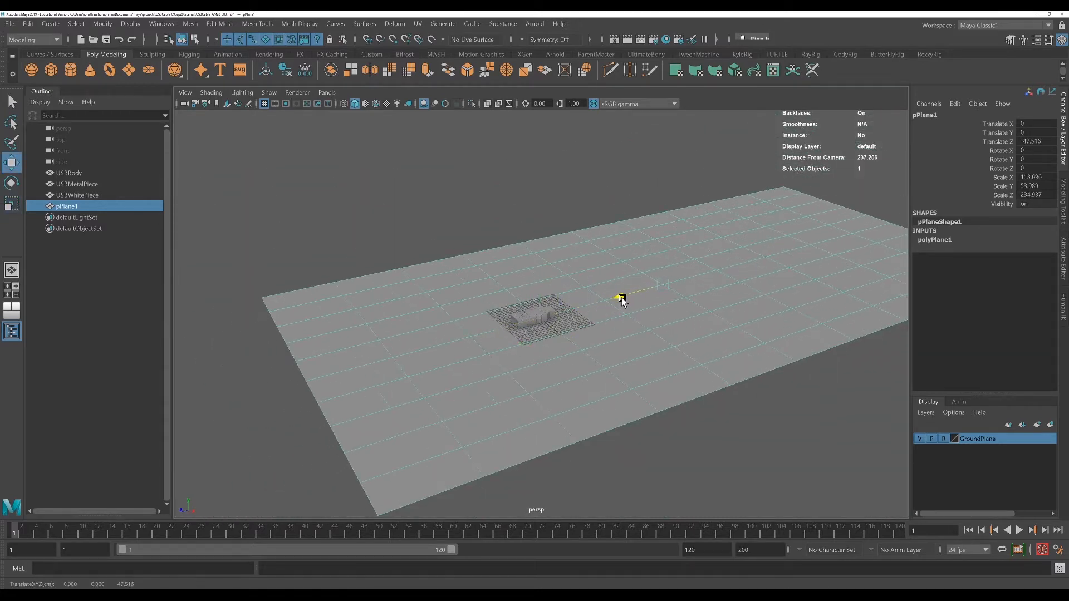
{"action": "key", "text": "r"}
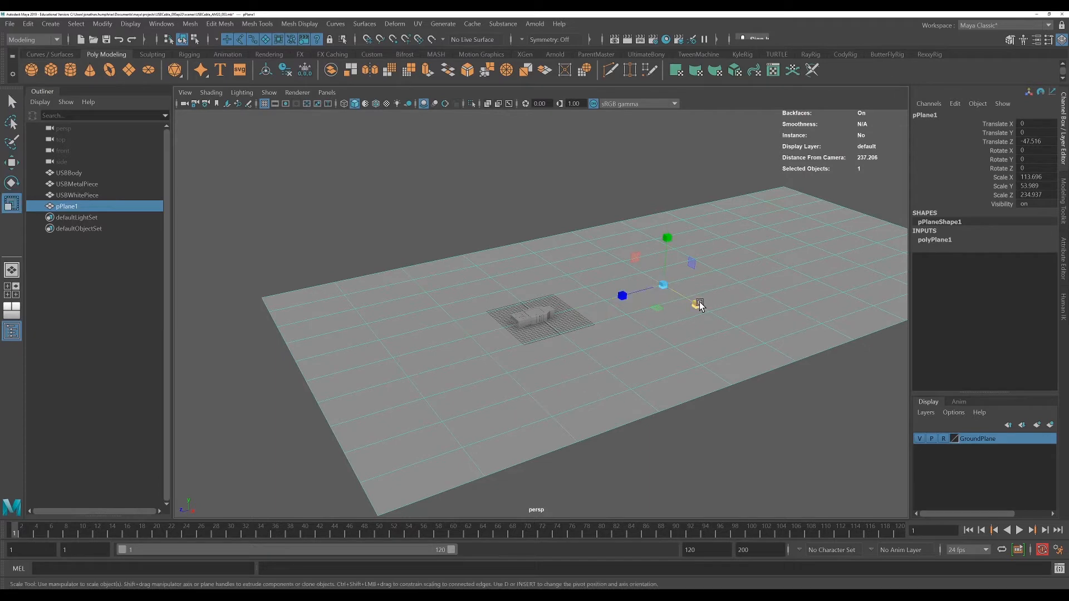
{"action": "left_click_drag", "start_coordinate": [699, 301], "coordinate": [707, 310]}
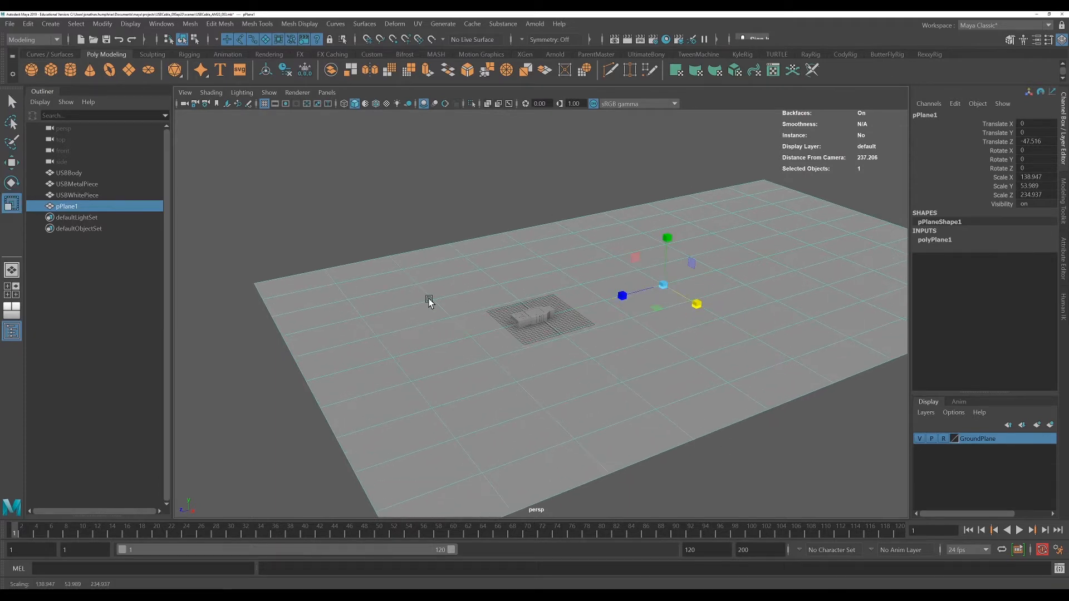
Set the plane's subdivisions width and height to 1
{"action": "left_click", "coordinate": [938, 240]}
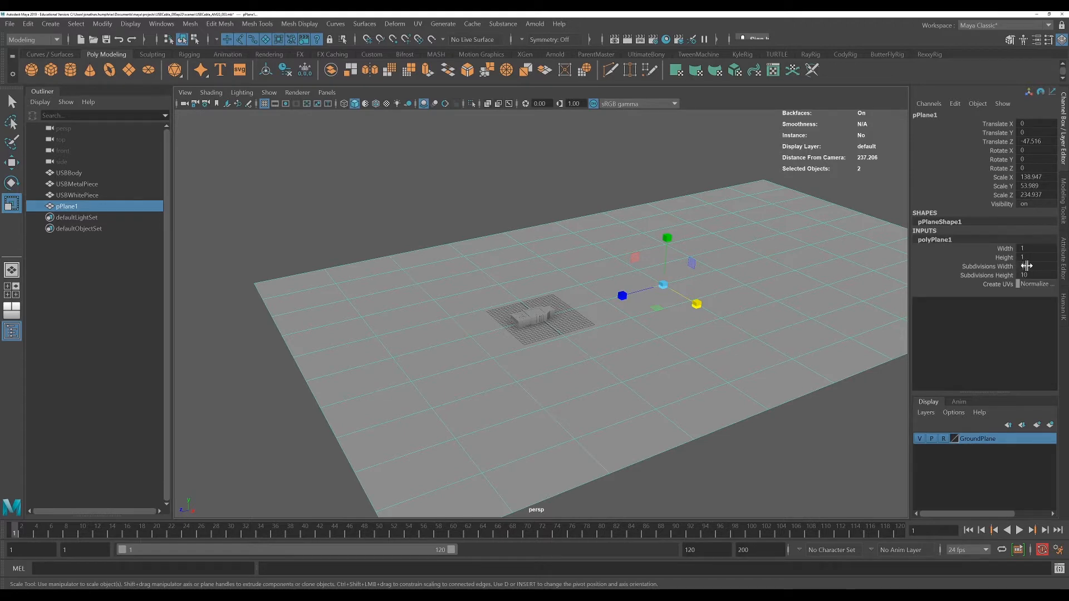
{"action": "left_click_drag", "start_coordinate": [1019, 266], "coordinate": [1027, 274]}
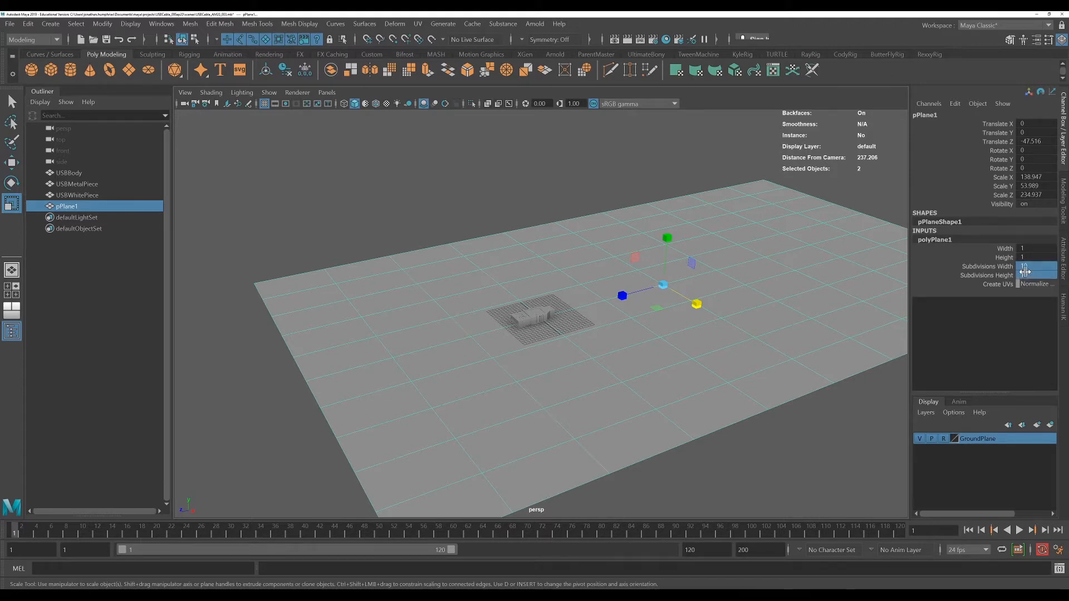
{"action": "type", "text": "10"}
{"action": "key", "text": "Return"}
{"action": "left_click", "coordinate": [436, 214]}
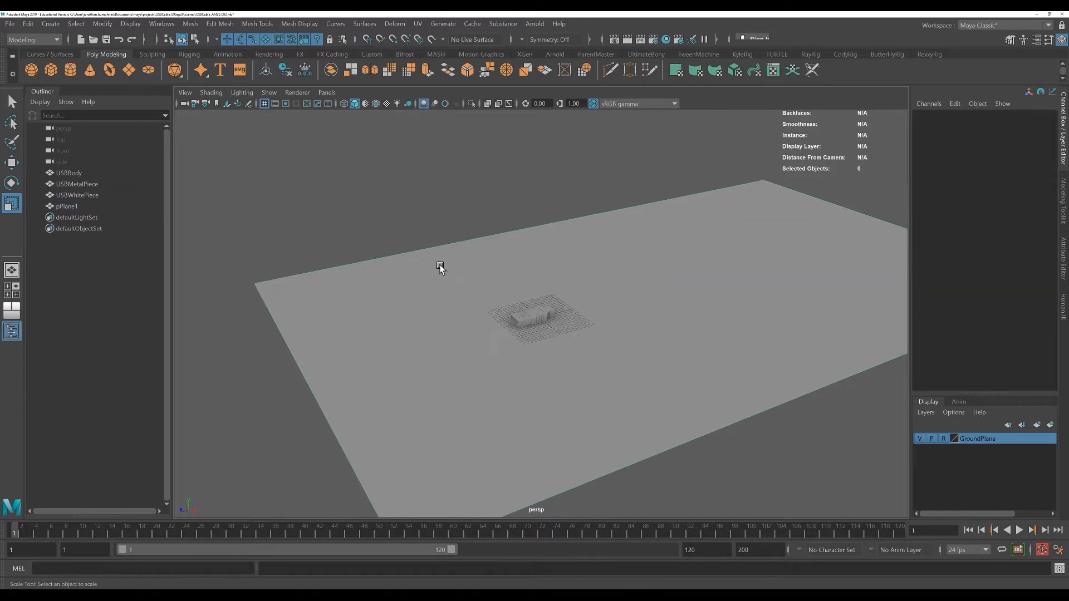
{"action": "left_click", "coordinate": [440, 267]}
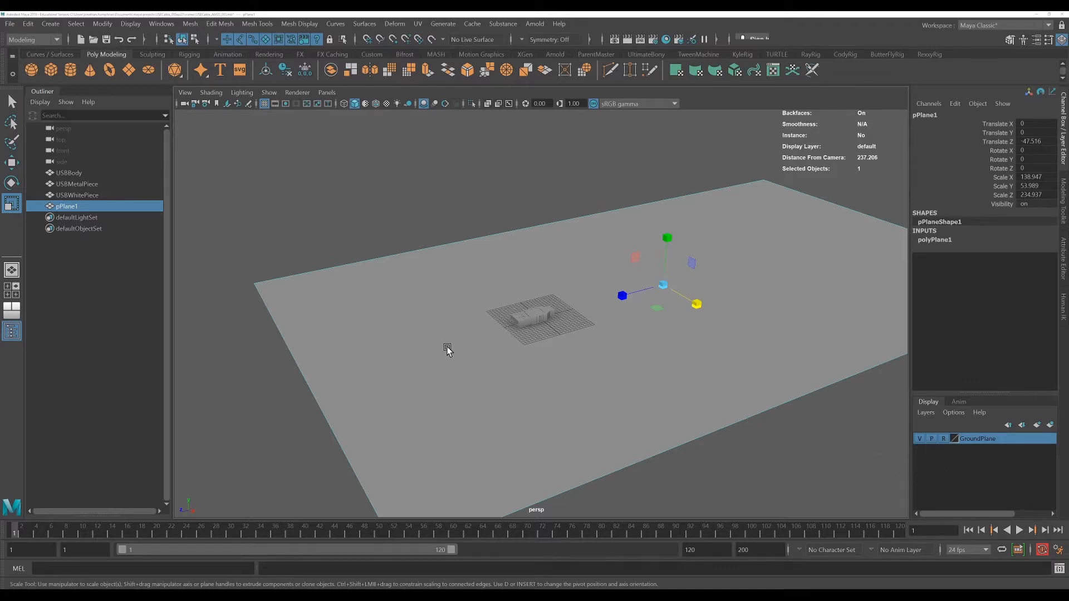
{"action": "left_click_drag", "start_coordinate": [533, 355], "coordinate": [553, 361], "text": "alt"}
{"action": "right_click_drag", "start_coordinate": [554, 361], "coordinate": [565, 397], "text": "alt"}
{"action": "middle_click_drag", "start_coordinate": [565, 397], "coordinate": [552, 377], "text": "alt"}
{"action": "left_click", "coordinate": [336, 172]}
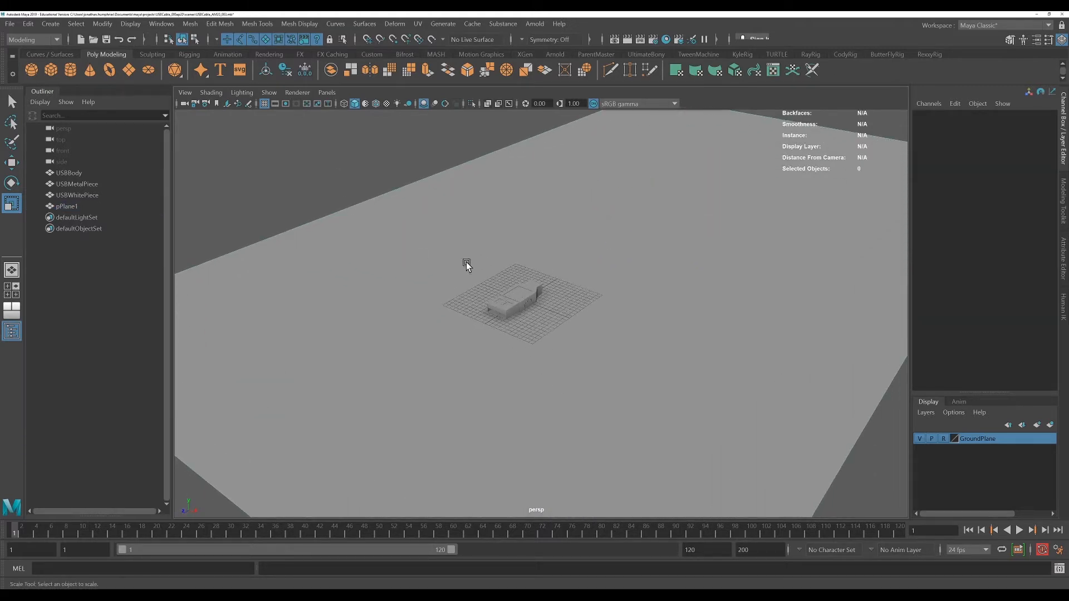
{"action": "left_click_drag", "start_coordinate": [465, 262], "coordinate": [566, 346]}
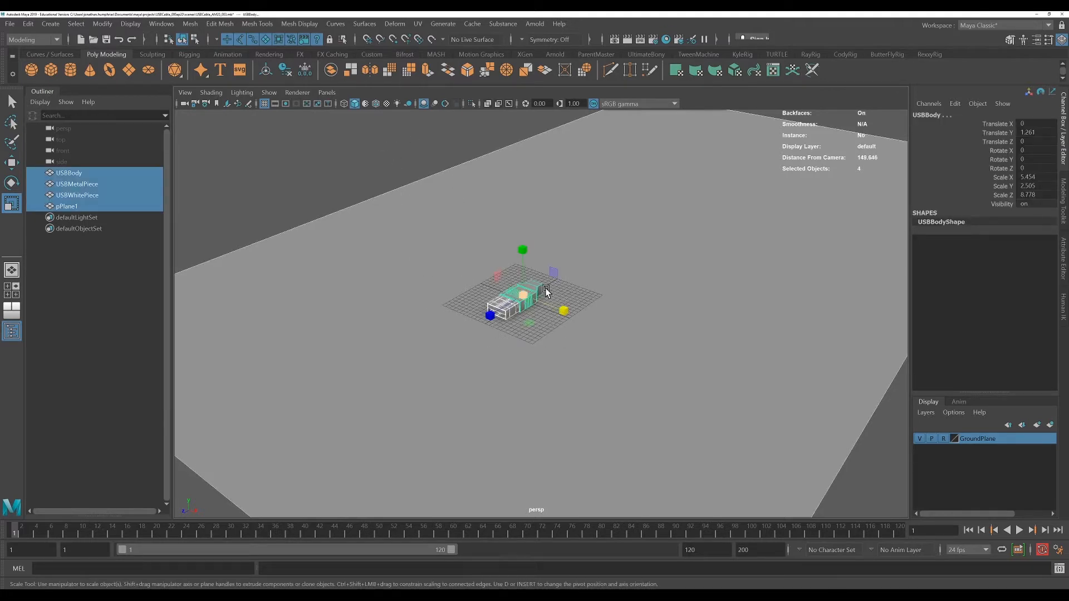
{"action": "left_click_drag", "start_coordinate": [640, 374], "coordinate": [470, 311], "text": "alt"}
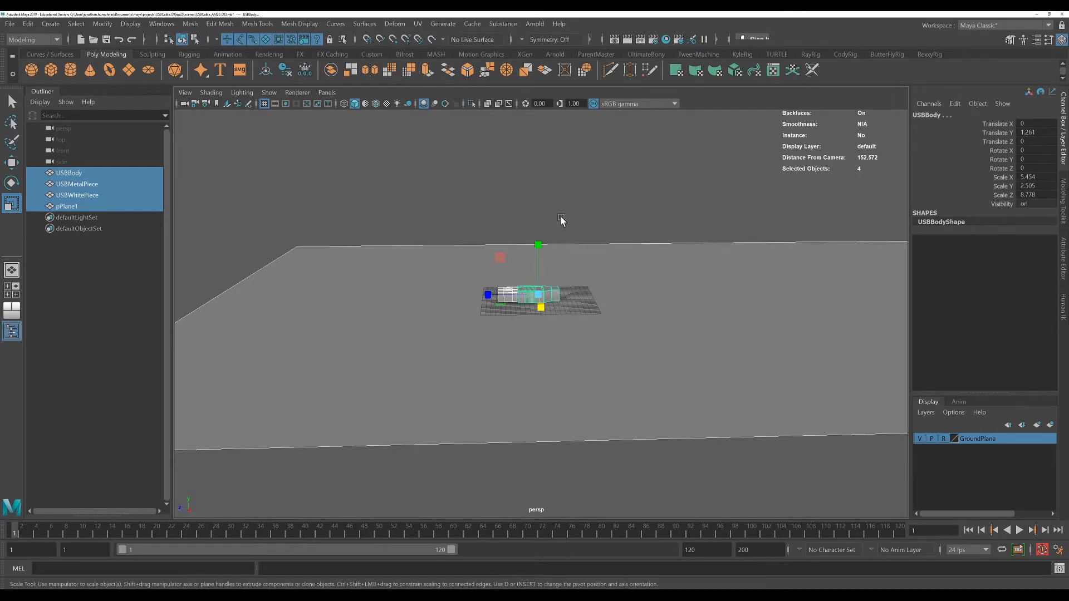
{"action": "left_click_drag", "start_coordinate": [668, 326], "coordinate": [716, 362], "text": "alt"}
{"action": "right_click_drag", "start_coordinate": [625, 380], "coordinate": [752, 351], "text": "alt"}
{"action": "right_click_drag", "start_coordinate": [613, 362], "coordinate": [706, 345], "text": "alt"}
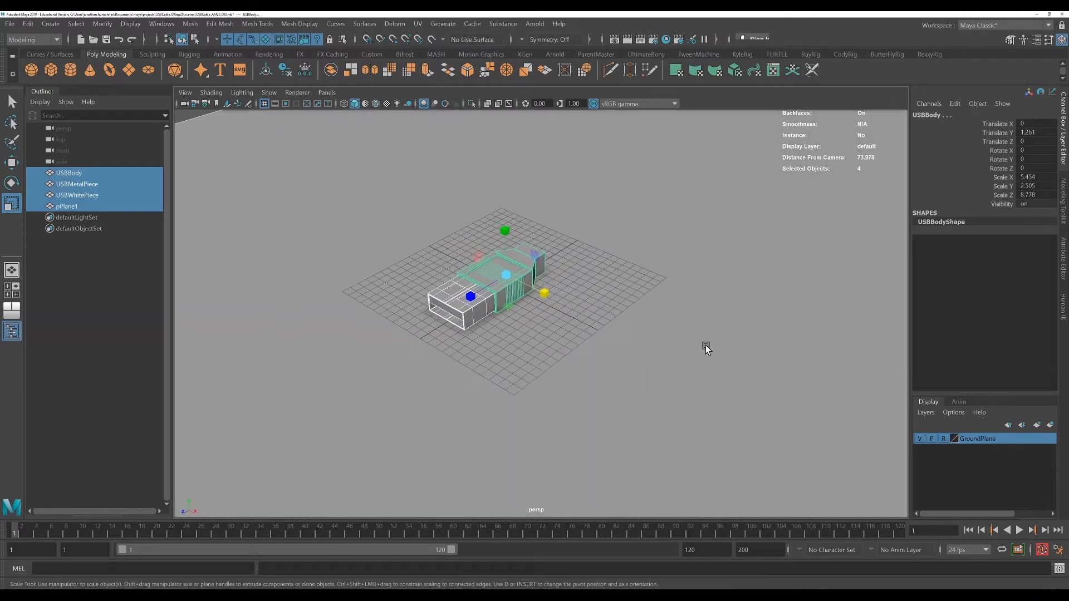
{"action": "middle_click_drag", "start_coordinate": [706, 345], "coordinate": [729, 383], "text": "alt"}
{"action": "scroll", "coordinate": [729, 383], "scroll_direction": "down", "scroll_amount": 2}
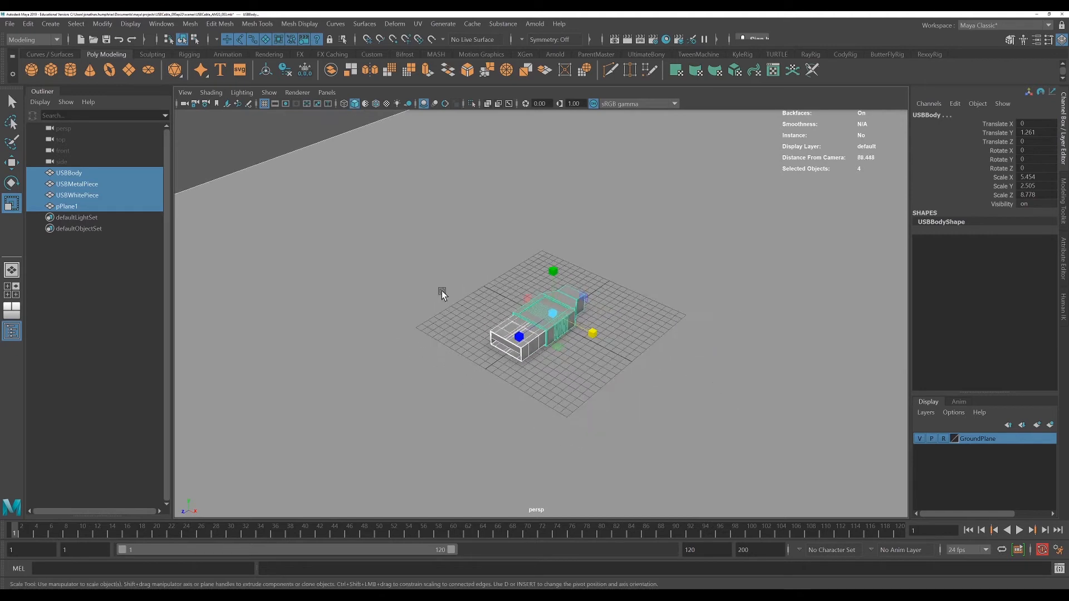
Select the ground plane and add it to the GroundPlane display layer
{"action": "left_click", "coordinate": [319, 184]}
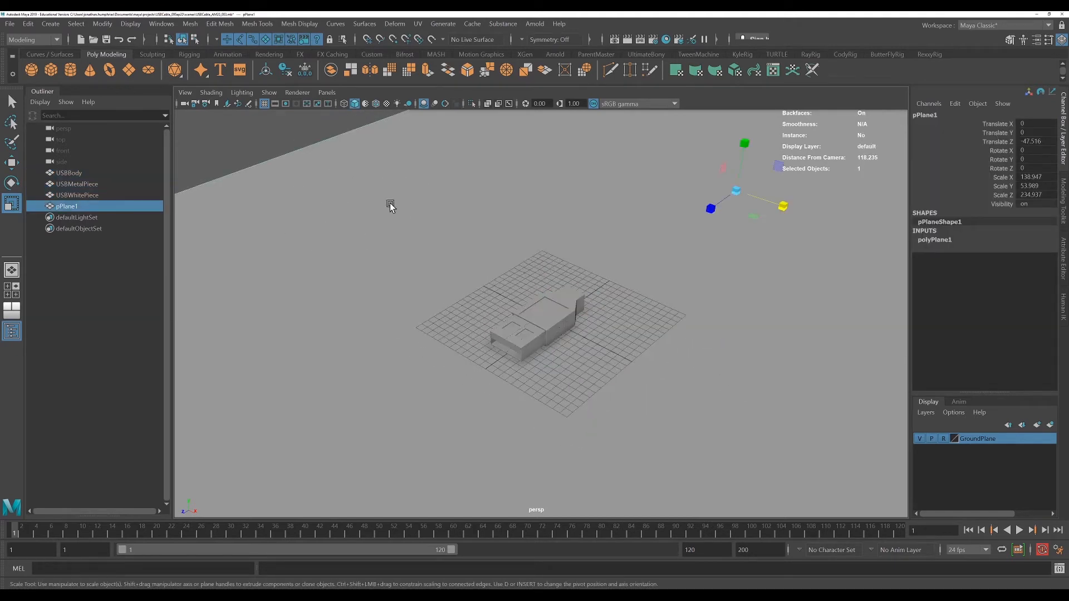
{"action": "right_click", "coordinate": [991, 443]}
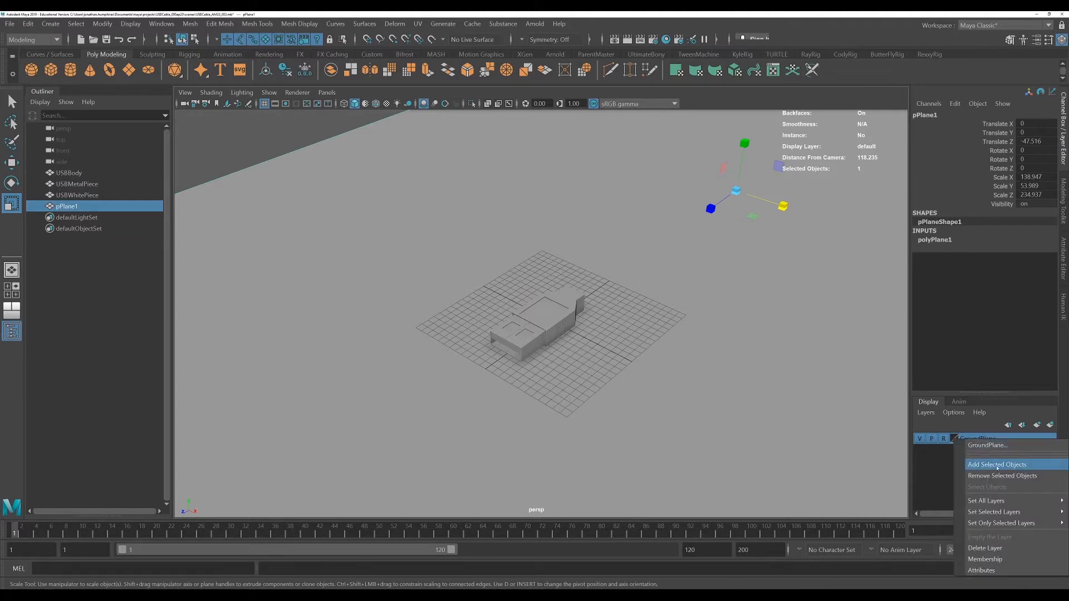
{"action": "left_click", "coordinate": [990, 466]}
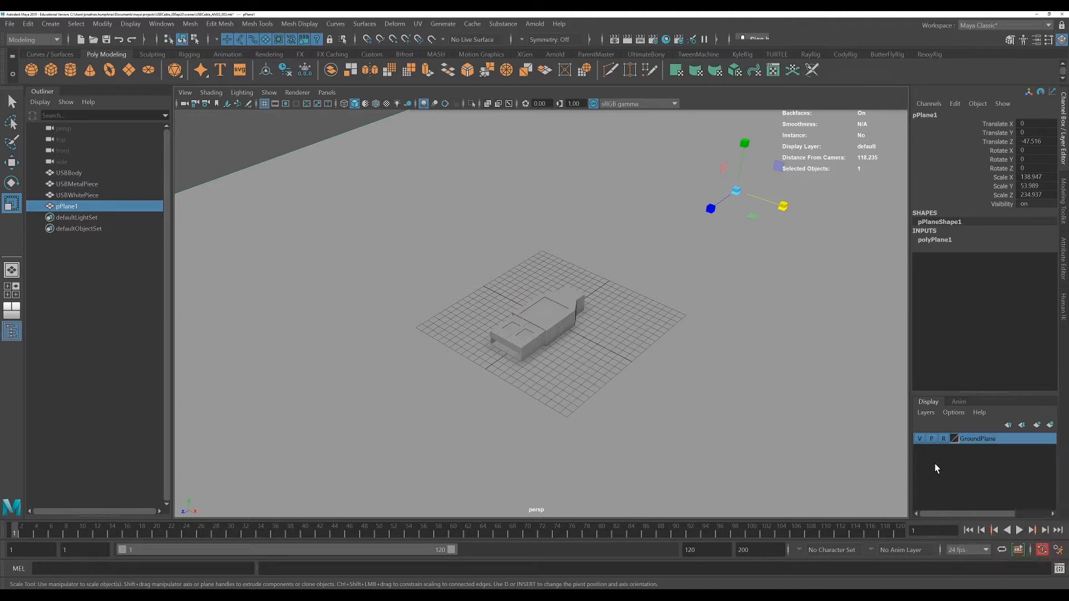
{"action": "left_click", "coordinate": [927, 413]}
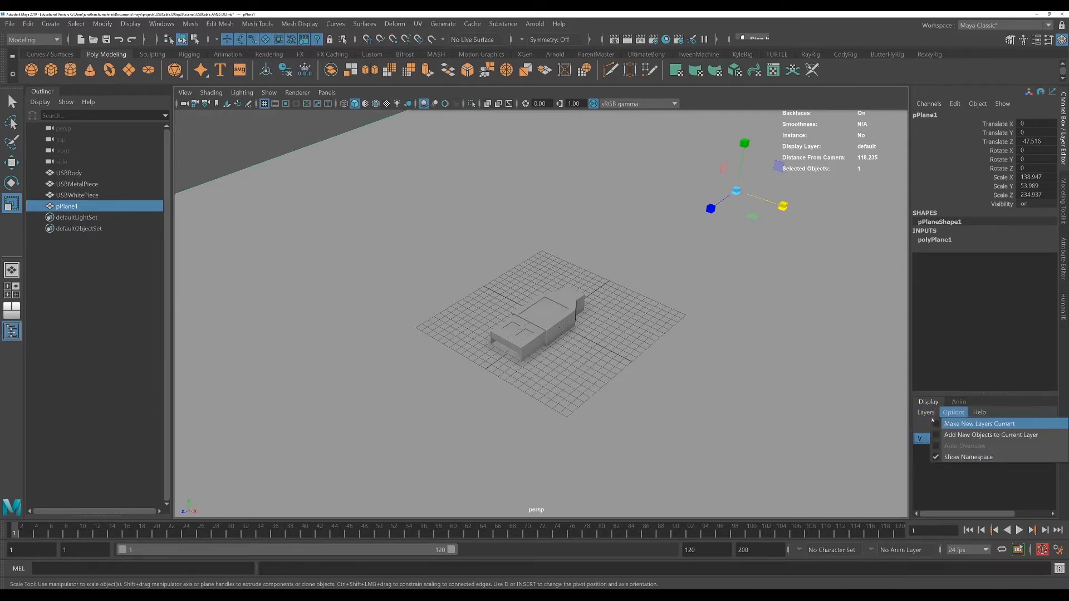
{"action": "left_click", "coordinate": [967, 469]}
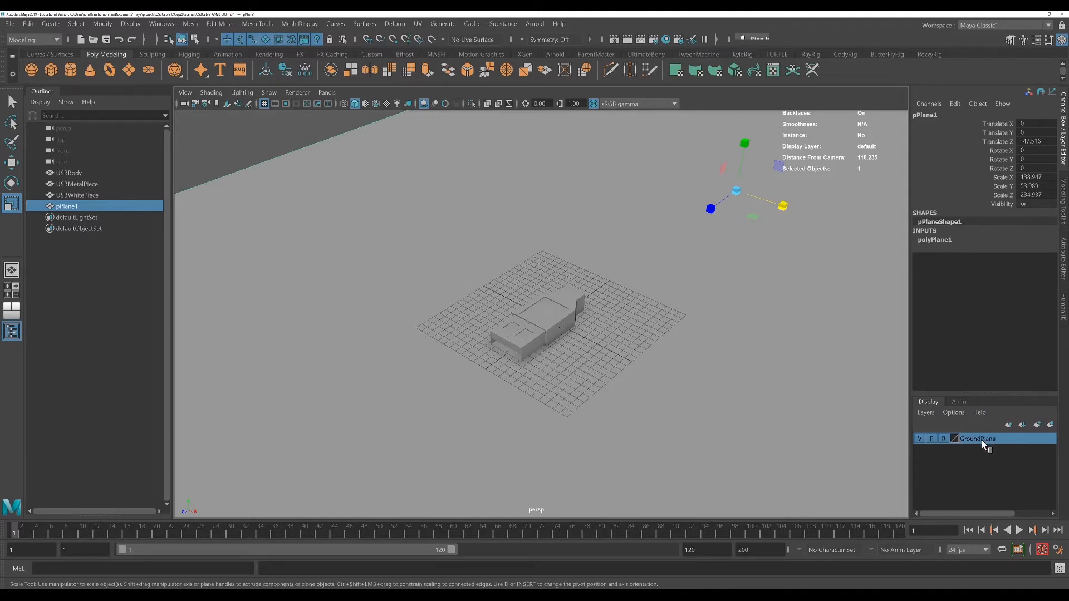
{"action": "right_click", "coordinate": [981, 440]}
{"action": "left_click", "coordinate": [989, 467]}
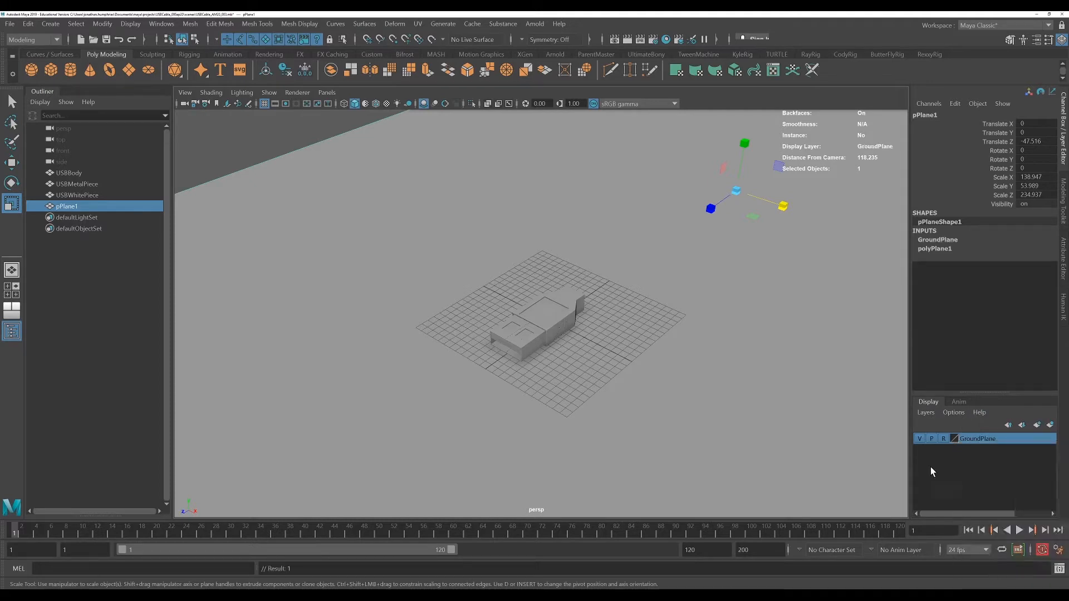
Toggle the GroundPlane layer's visibility off and on to check it
{"action": "left_click", "coordinate": [919, 440]}
{"action": "left_click", "coordinate": [919, 440]}
{"action": "left_click", "coordinate": [918, 439]}
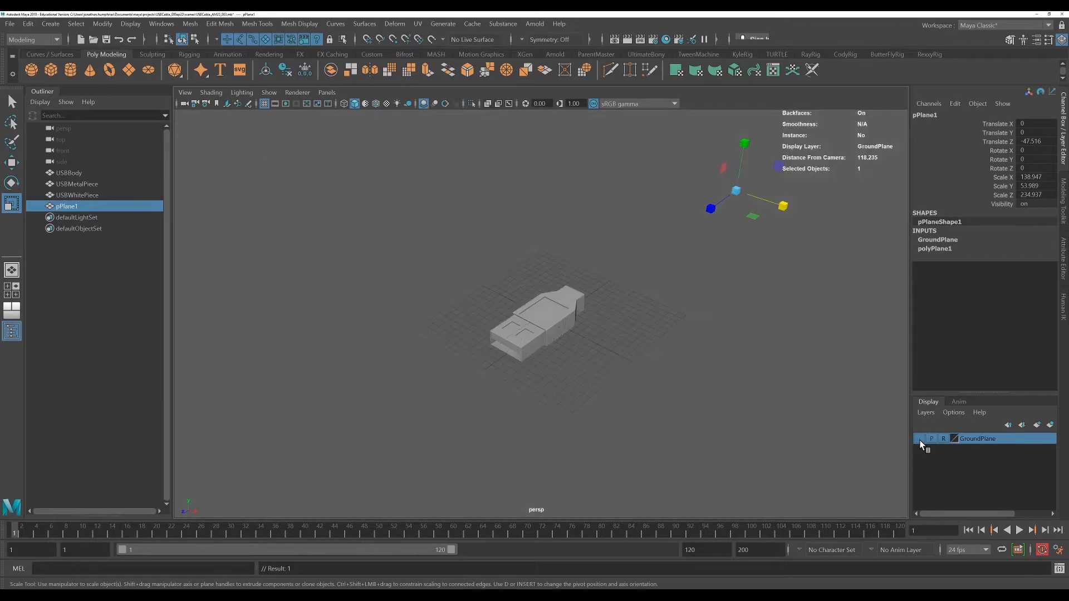
{"action": "left_click", "coordinate": [920, 440]}
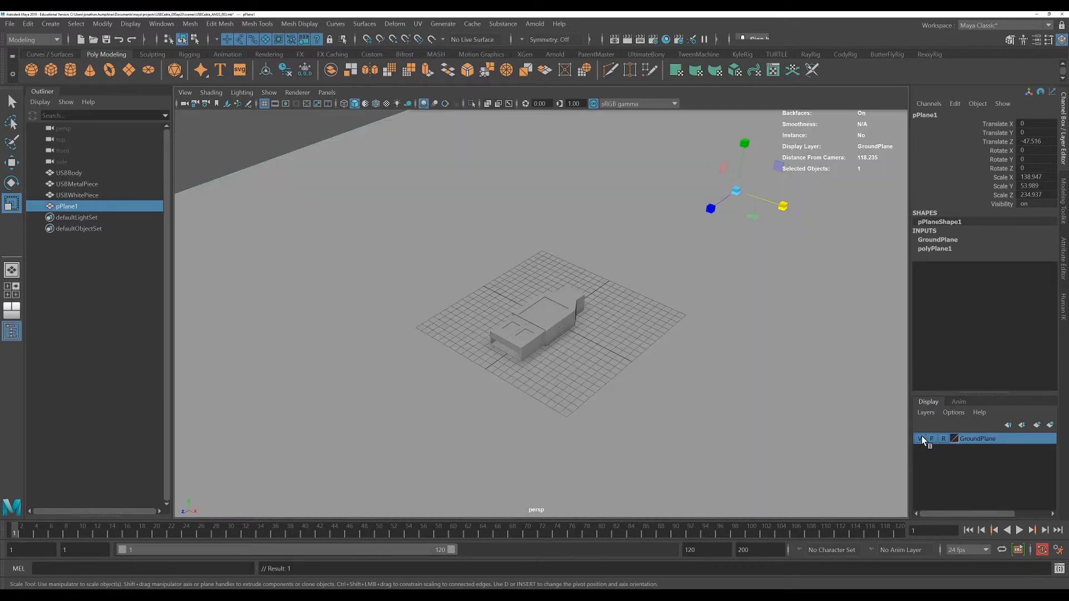
{"action": "left_click", "coordinate": [920, 439]}
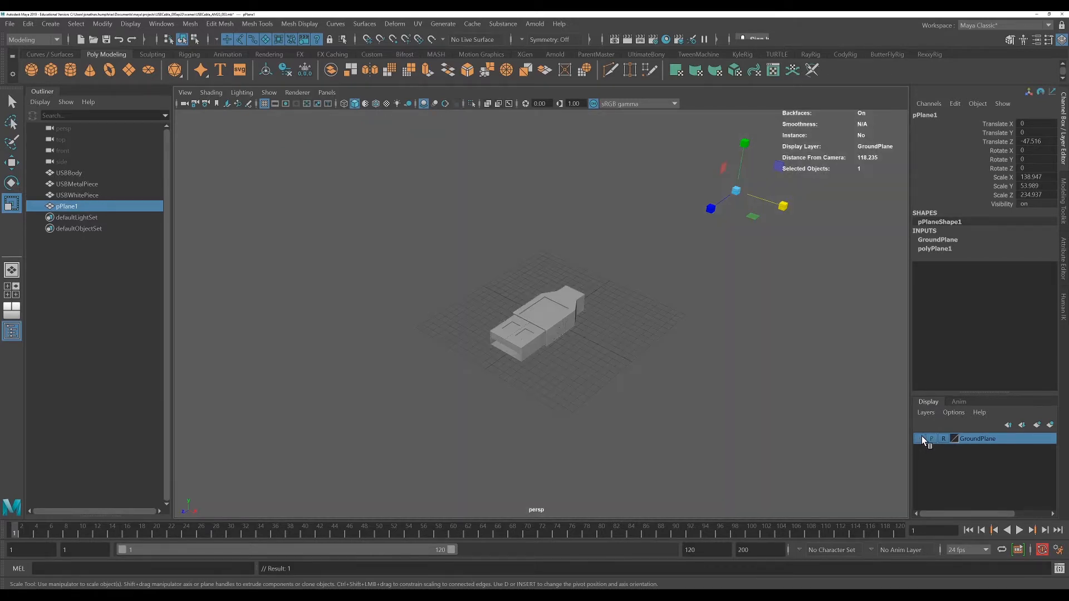
{"action": "left_click", "coordinate": [920, 439]}
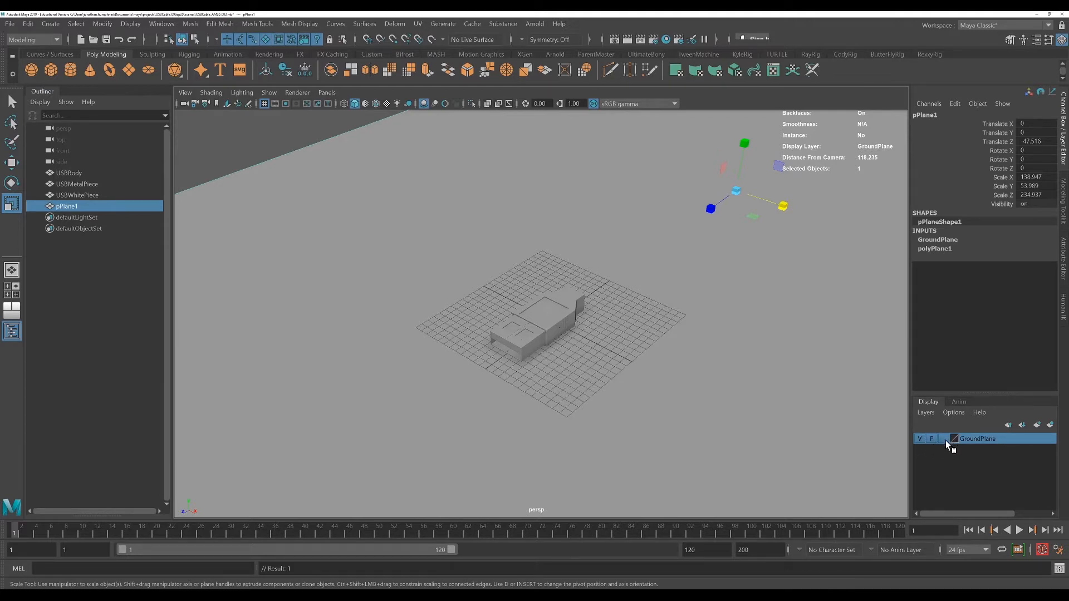
Set the GroundPlane layer's display type to Reference
{"action": "left_click", "coordinate": [944, 438]}
{"action": "left_click", "coordinate": [943, 440]}
{"action": "left_click", "coordinate": [944, 439]}
{"action": "key", "text": "f"}
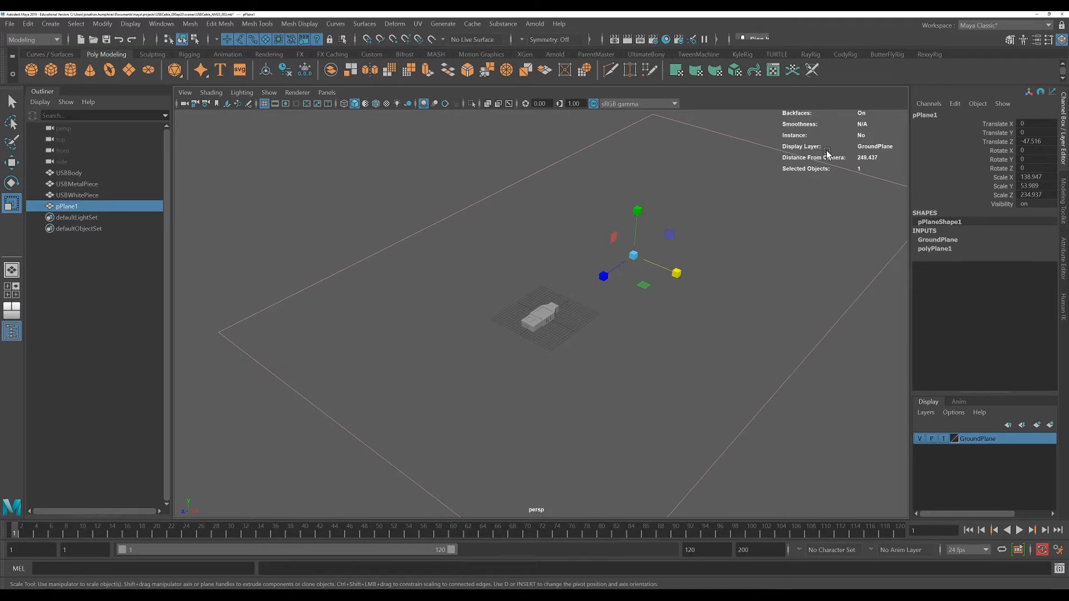
{"action": "scroll", "coordinate": [524, 317], "scroll_direction": "up", "scroll_amount": 2}
{"action": "scroll", "coordinate": [523, 317], "scroll_direction": "up", "scroll_amount": 2}
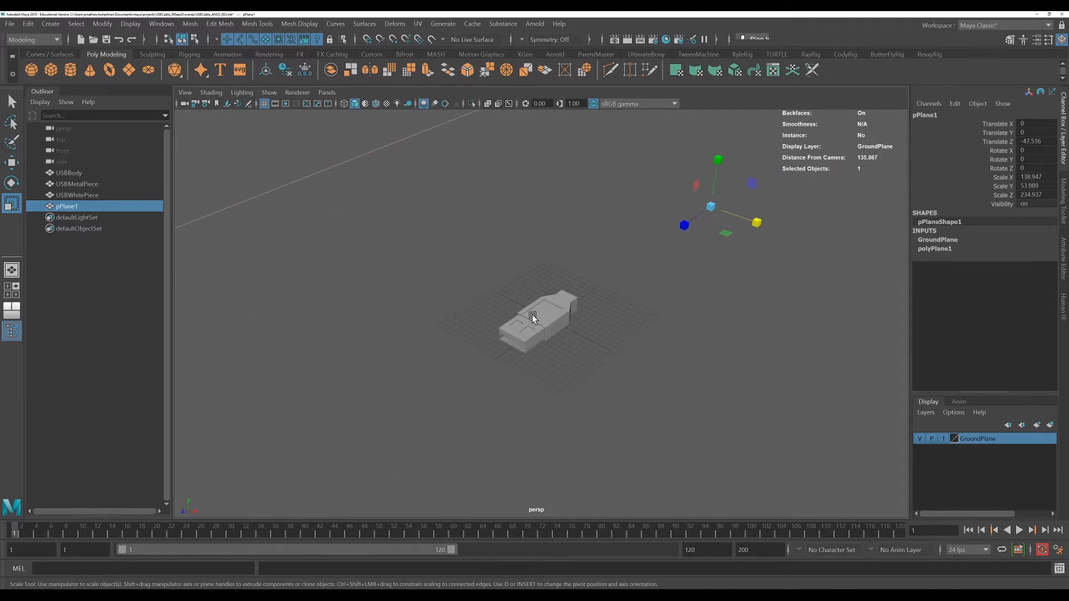
{"action": "left_click", "coordinate": [944, 439]}
{"action": "scroll", "coordinate": [879, 443], "scroll_direction": "down", "scroll_amount": 2}
{"action": "left_click", "coordinate": [340, 186]}
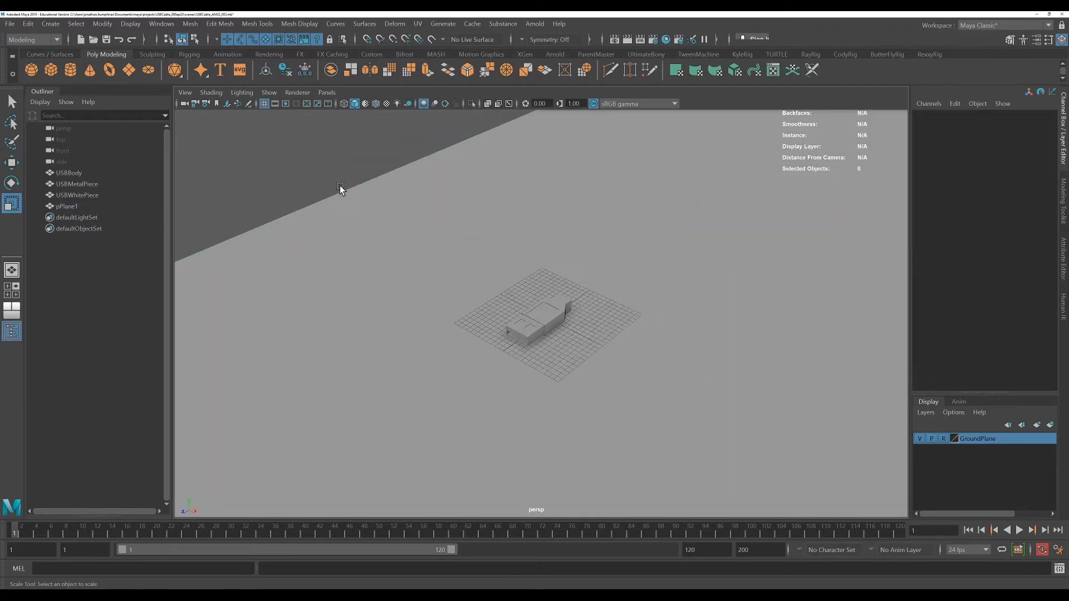
Check whether the referenced ground plane can be selected in the viewport
{"action": "left_click_drag", "start_coordinate": [321, 161], "coordinate": [412, 256]}
{"action": "left_click_drag", "start_coordinate": [297, 164], "coordinate": [392, 284]}
{"action": "left_click_drag", "start_coordinate": [315, 181], "coordinate": [431, 301]}
{"action": "left_click_drag", "start_coordinate": [499, 278], "coordinate": [676, 343]}
{"action": "left_click", "coordinate": [426, 304]}
{"action": "scroll", "coordinate": [424, 304], "scroll_direction": "up", "scroll_amount": 4}
{"action": "scroll", "coordinate": [625, 420], "scroll_direction": "up", "scroll_amount": 2}
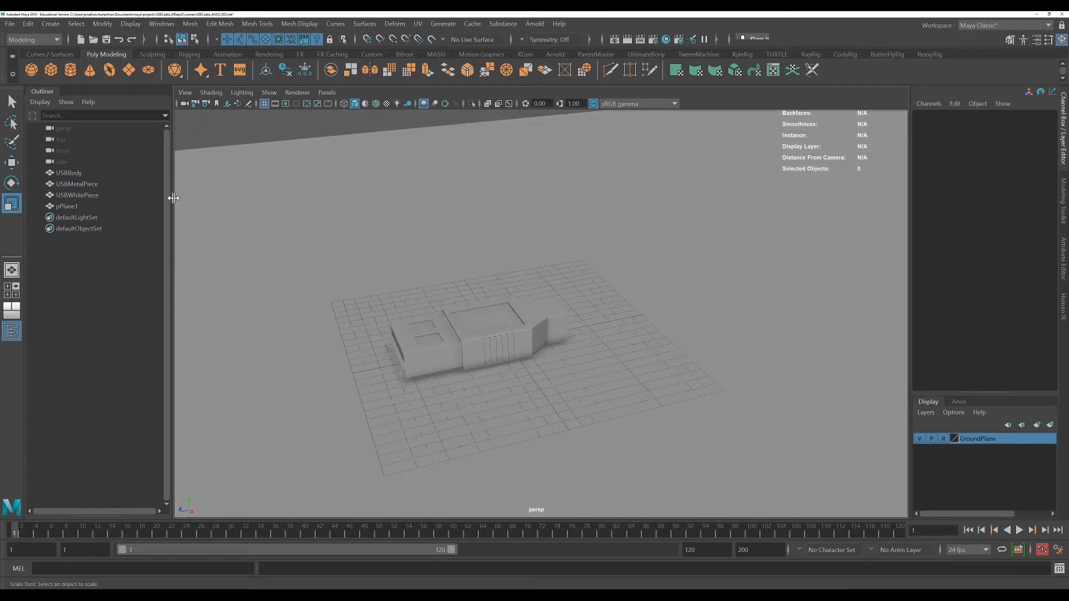
Rename pPlane1 to GroundPlaneObject in the outliner
{"action": "double_click", "coordinate": [71, 207]}
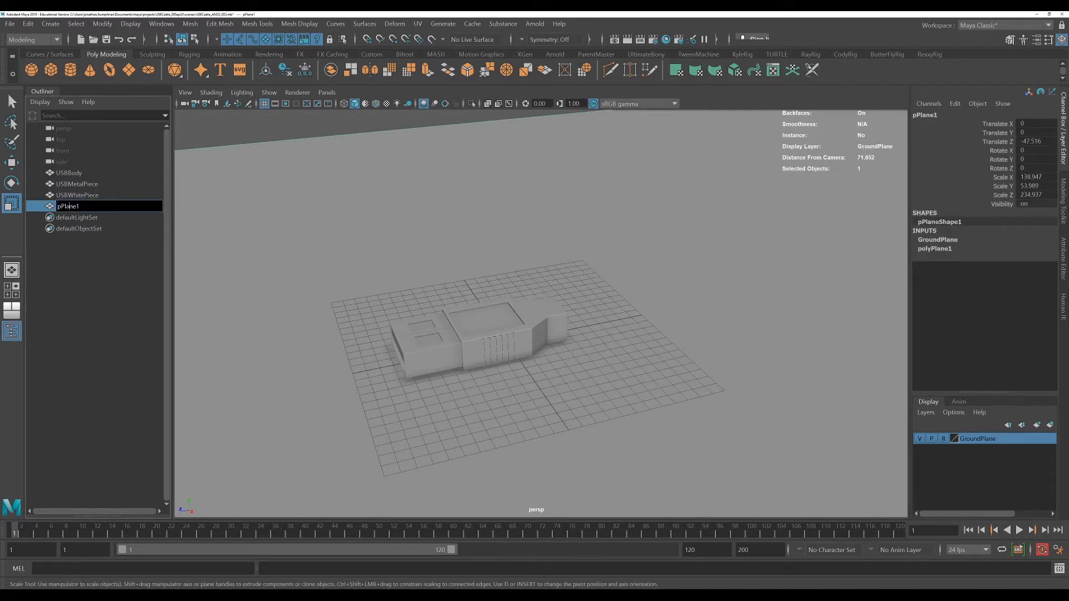
{"action": "double_click", "coordinate": [69, 206]}
{"action": "type", "text": "GroundPlaneObject"}
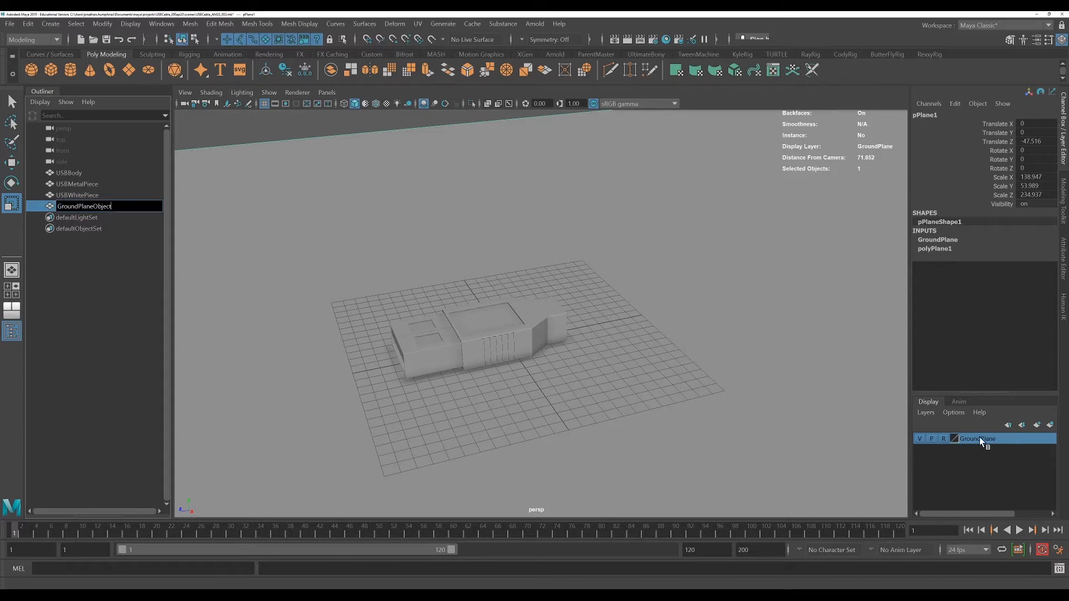
{"action": "key", "text": "Return"}
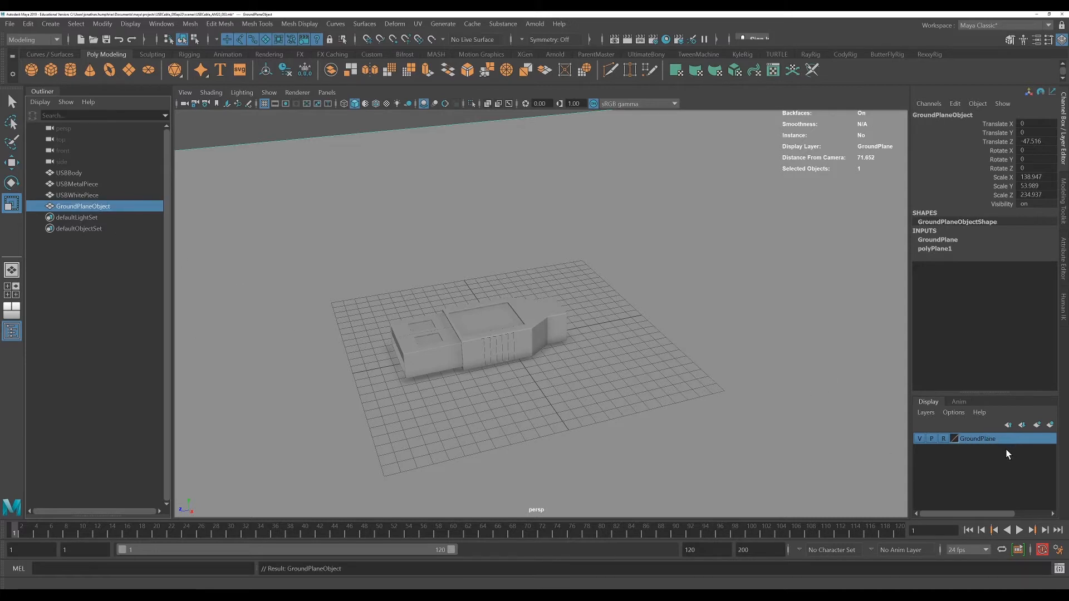
{"action": "scroll", "coordinate": [643, 346], "scroll_direction": "down", "scroll_amount": 5}
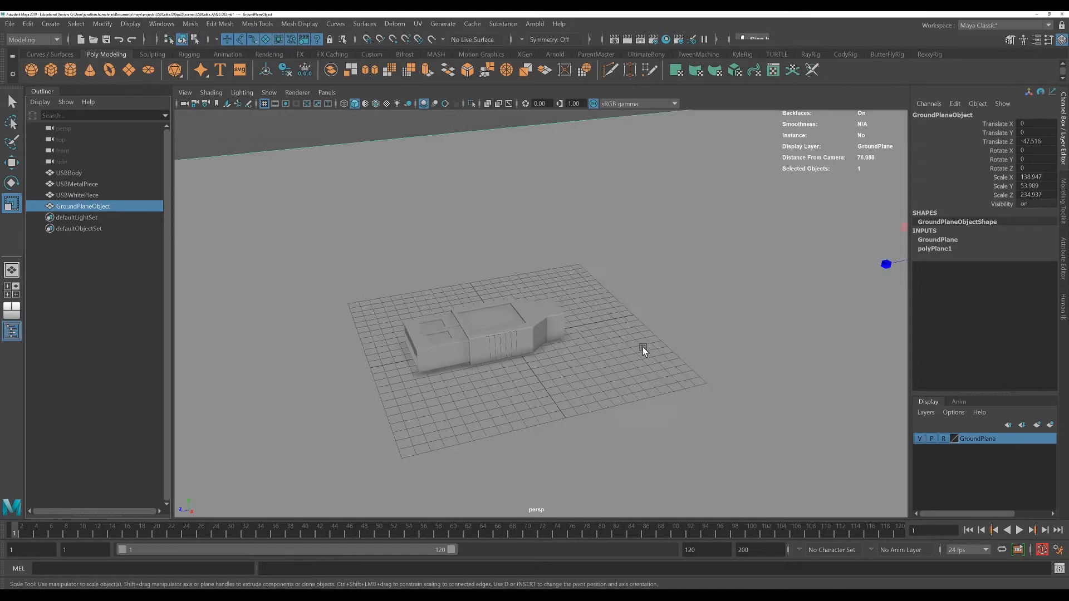
{"action": "left_click_drag", "start_coordinate": [624, 360], "coordinate": [671, 355], "text": "alt"}
{"action": "middle_click_drag", "start_coordinate": [672, 356], "coordinate": [714, 337], "text": "alt"}
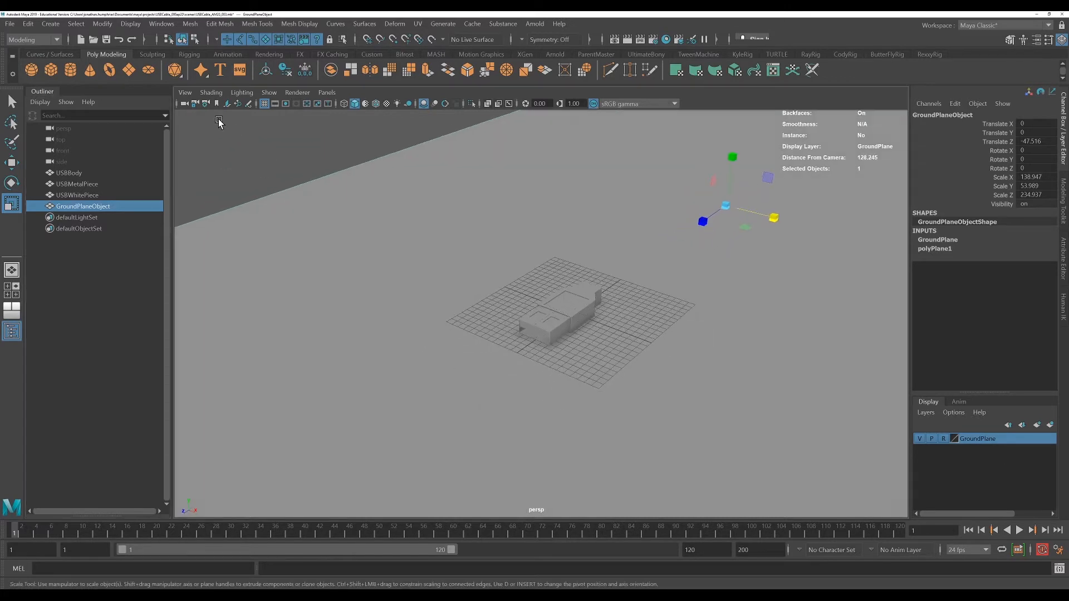
{"action": "left_click", "coordinate": [233, 169]}
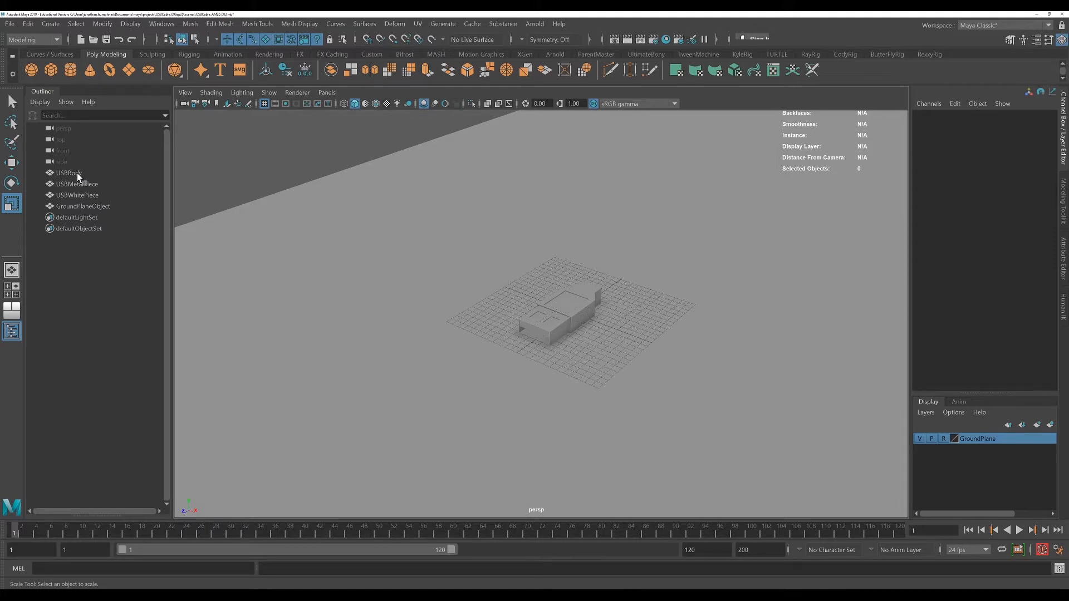
{"action": "left_click_drag", "start_coordinate": [386, 276], "coordinate": [381, 275], "text": "alt"}
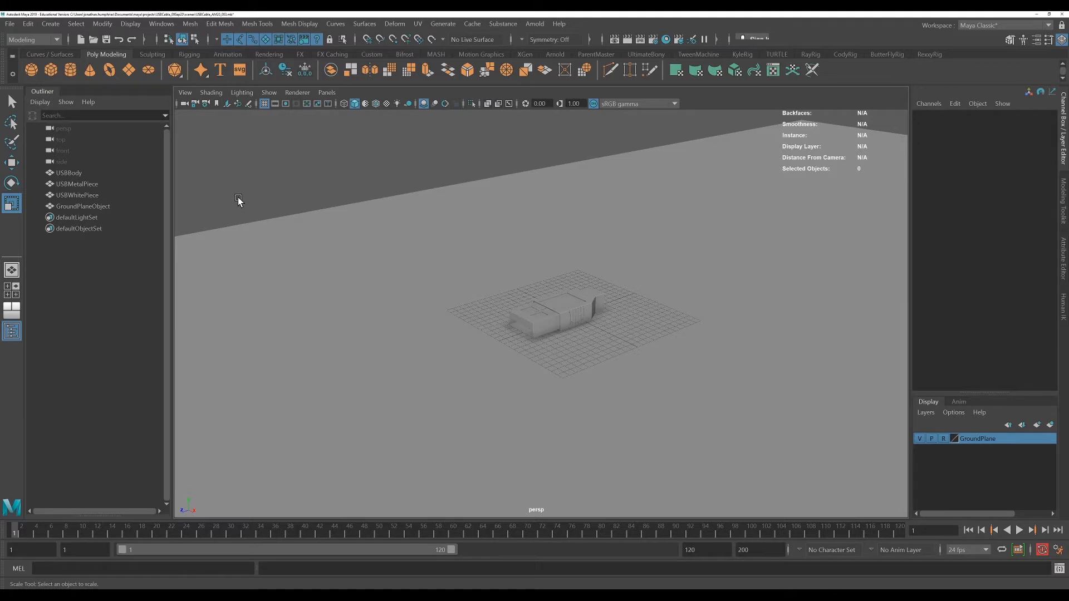
Draw an EP curve from the USB connector's end outward in the top view to form a cable path
{"action": "key", "text": "space"}
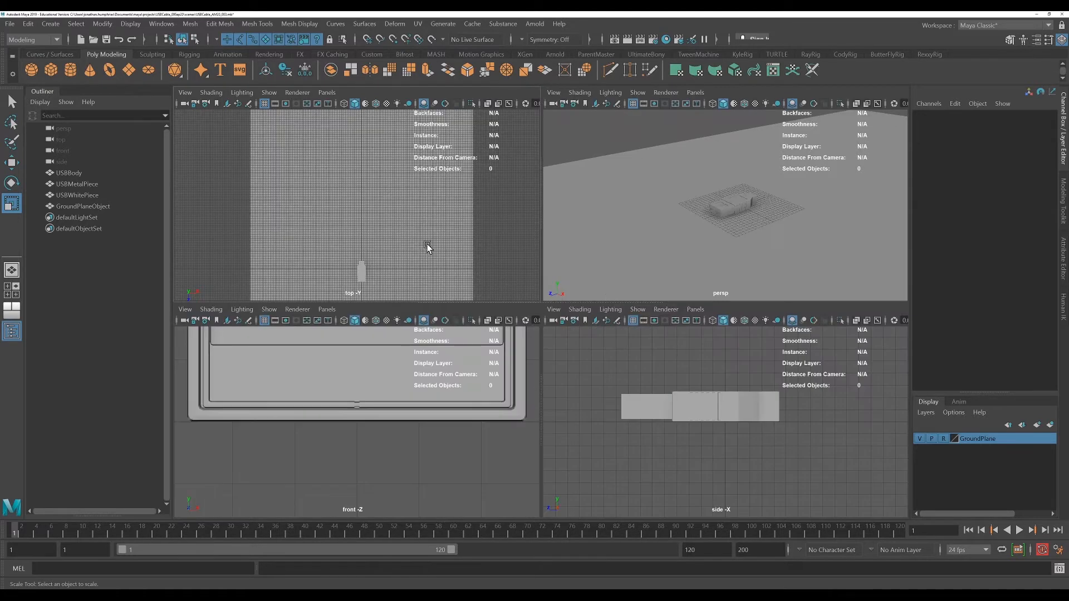
{"action": "key", "text": "space"}
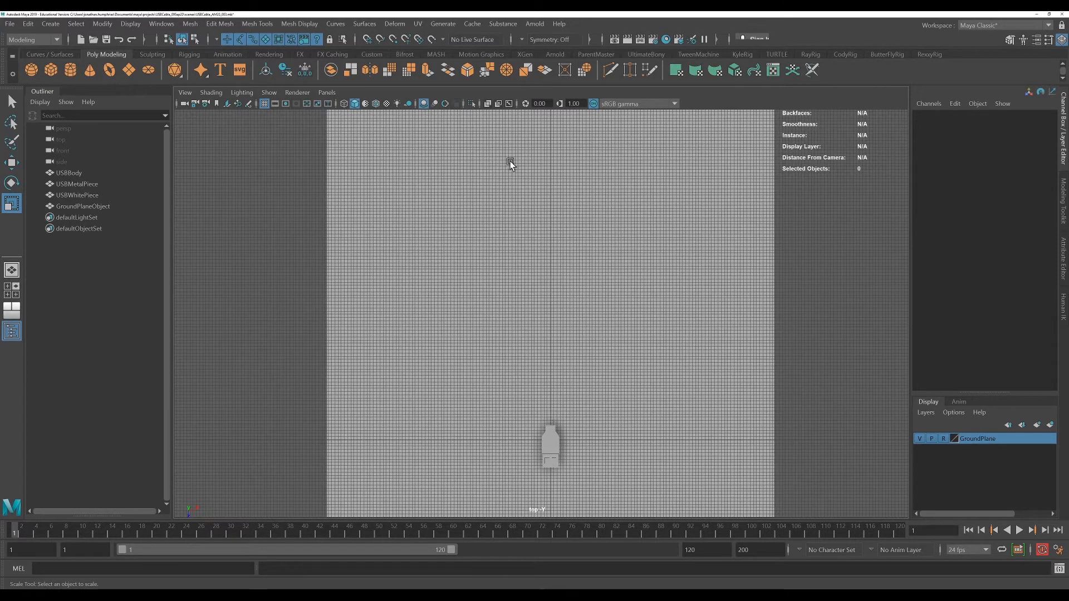
{"action": "left_click", "coordinate": [48, 24]}
{"action": "mouse_move", "coordinate": [112, 108]}
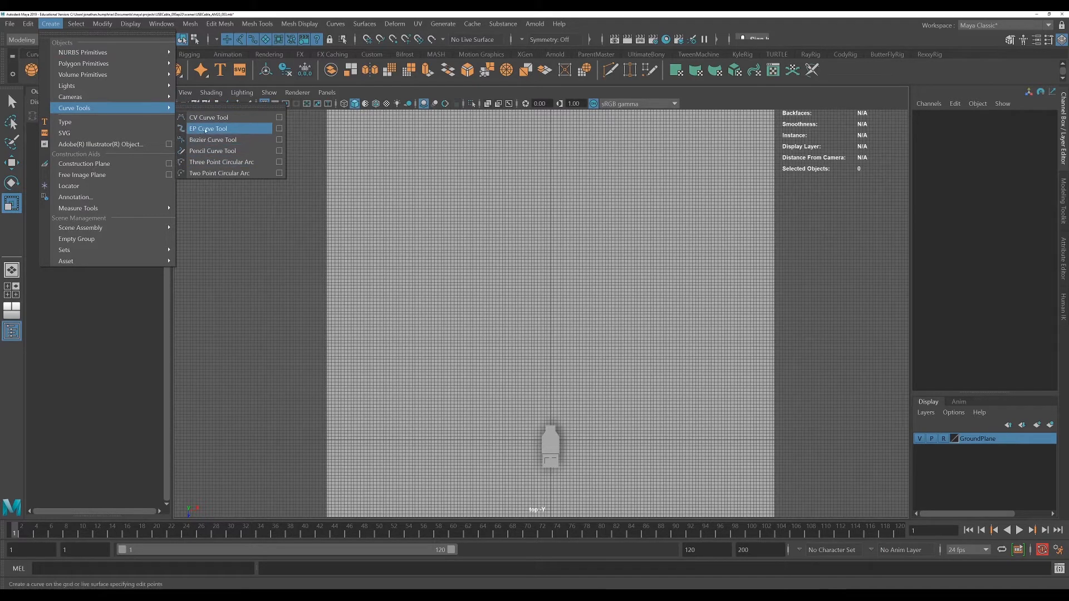
{"action": "left_click", "coordinate": [206, 129]}
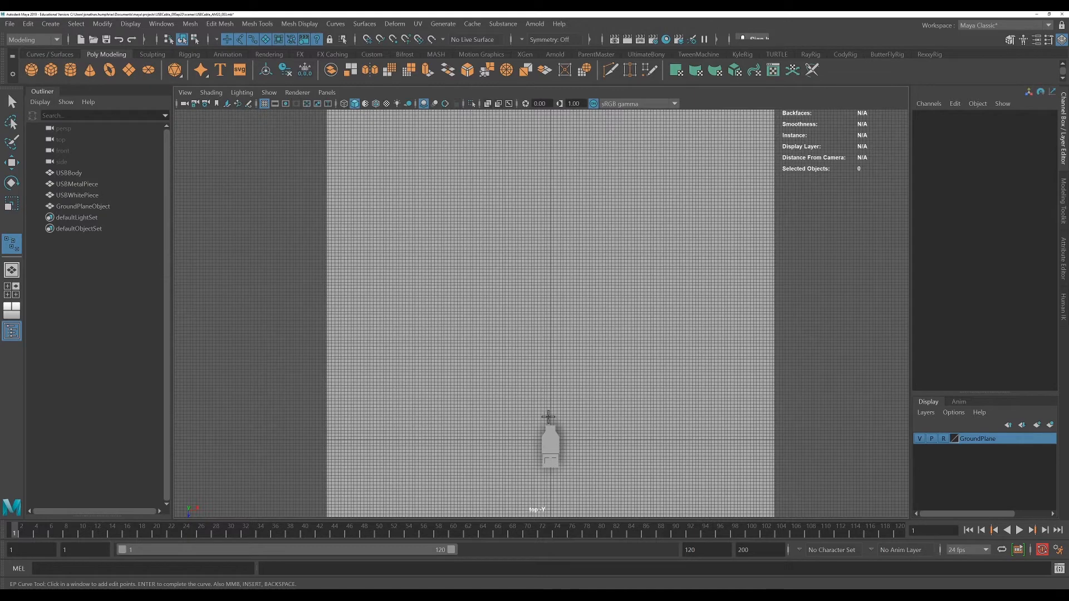
{"action": "left_click", "coordinate": [550, 422]}
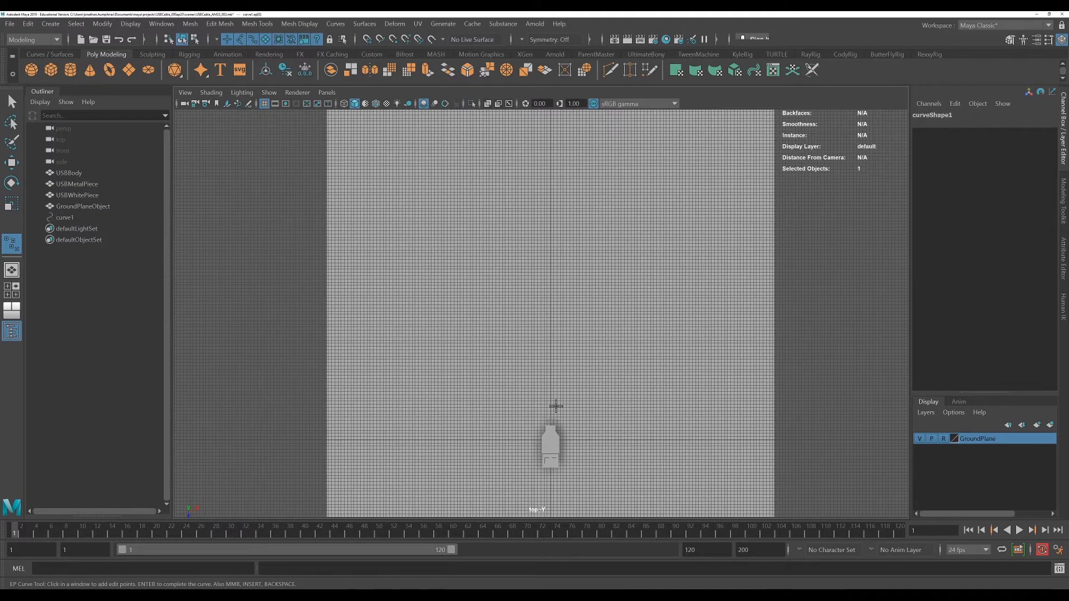
{"action": "left_click", "coordinate": [568, 386]}
{"action": "left_click", "coordinate": [540, 350]}
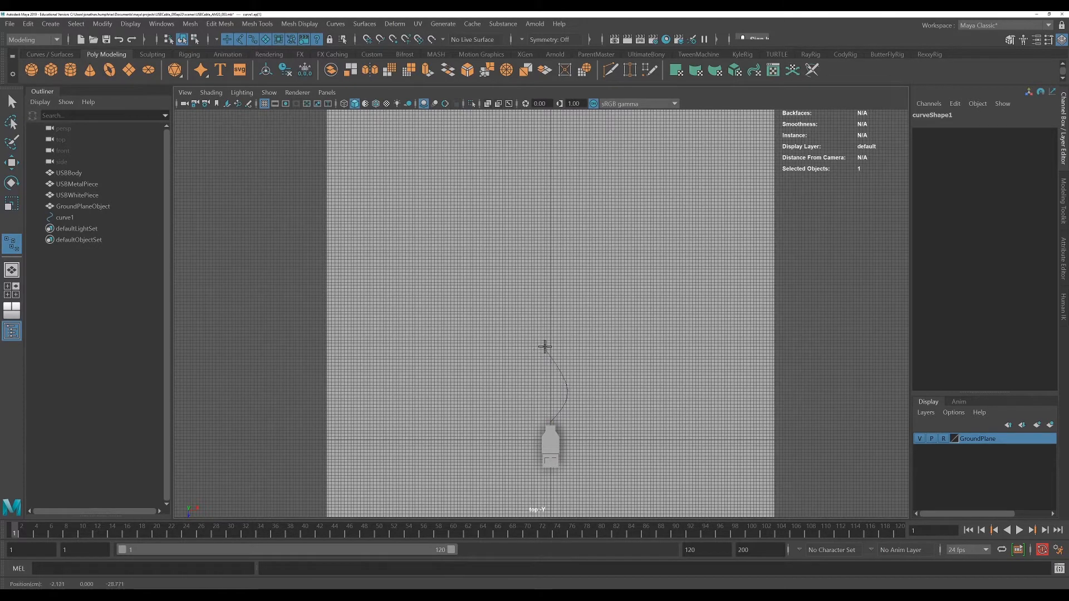
{"action": "left_click", "coordinate": [502, 301]}
{"action": "left_click_drag", "start_coordinate": [503, 300], "coordinate": [506, 290]}
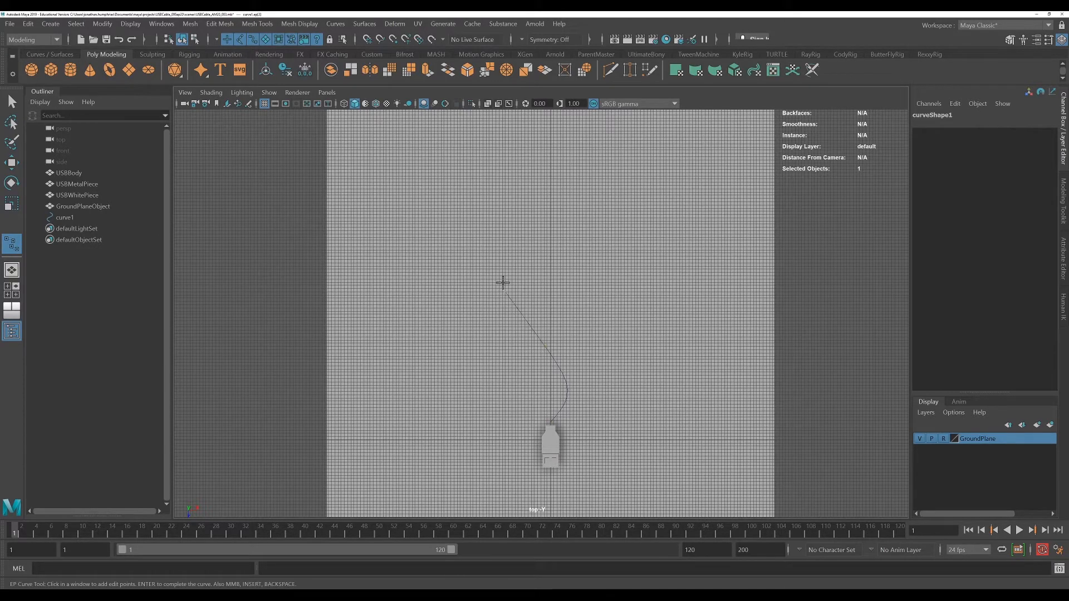
{"action": "left_click_drag", "start_coordinate": [524, 236], "coordinate": [534, 217]}
{"action": "left_click_drag", "start_coordinate": [582, 191], "coordinate": [592, 124]}
{"action": "middle_click_drag", "start_coordinate": [565, 156], "coordinate": [568, 209], "text": "alt"}
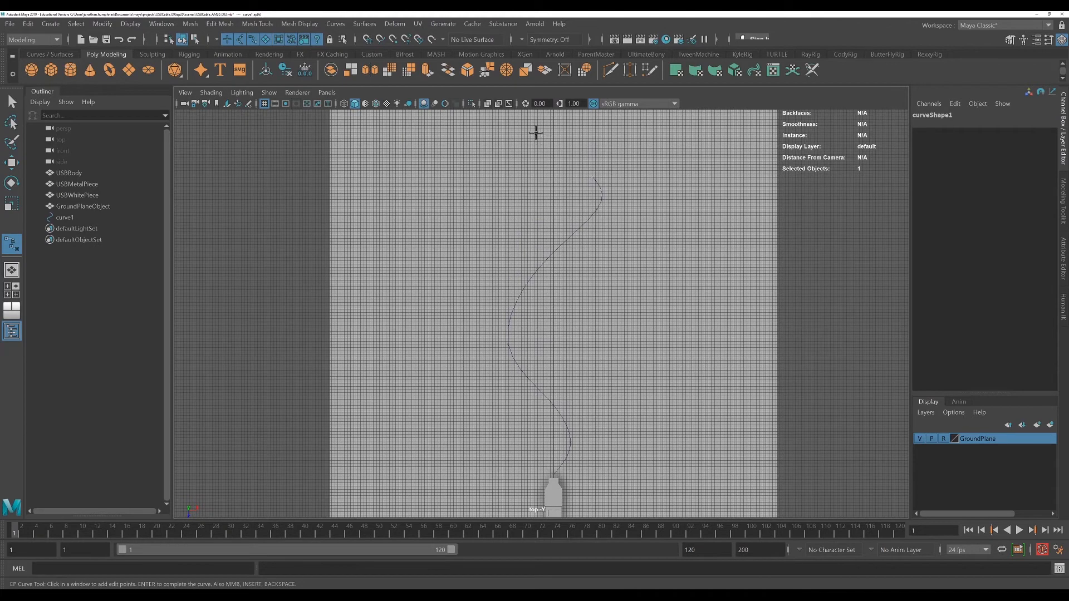
{"action": "left_click_drag", "start_coordinate": [536, 132], "coordinate": [546, 134]}
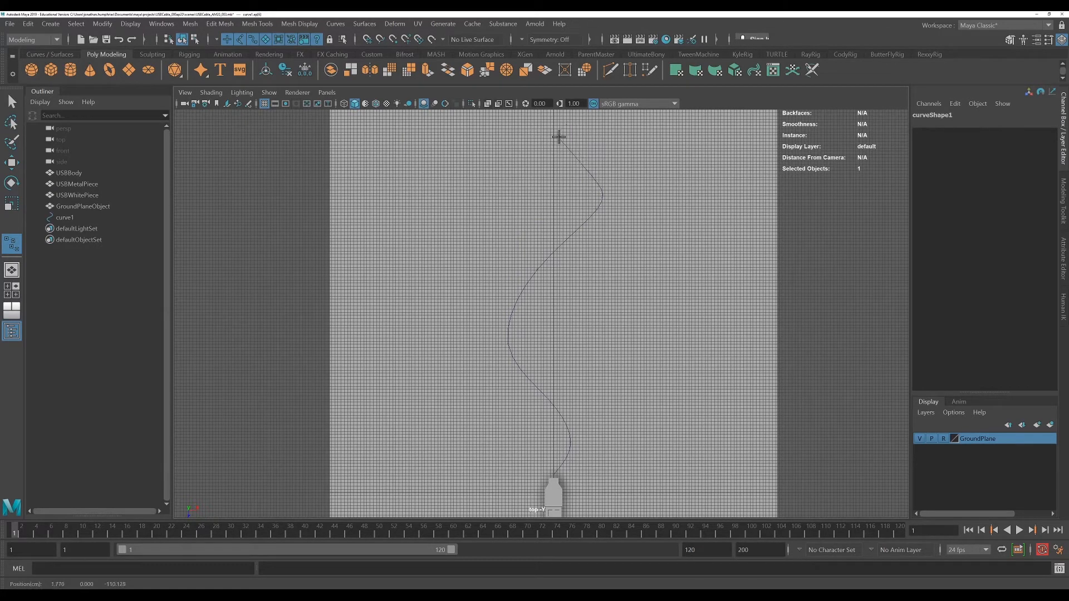
{"action": "key", "text": "q"}
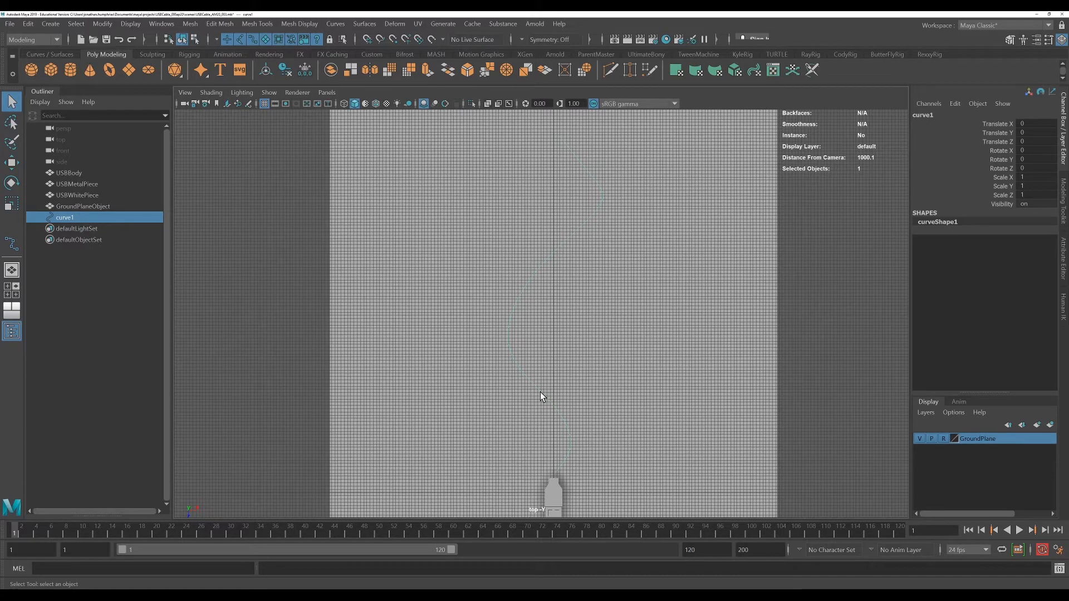
Select and move the curve's CVs to reshape the cable's path near the connector and along its length
{"action": "right_click_drag", "start_coordinate": [541, 336], "coordinate": [488, 336]}
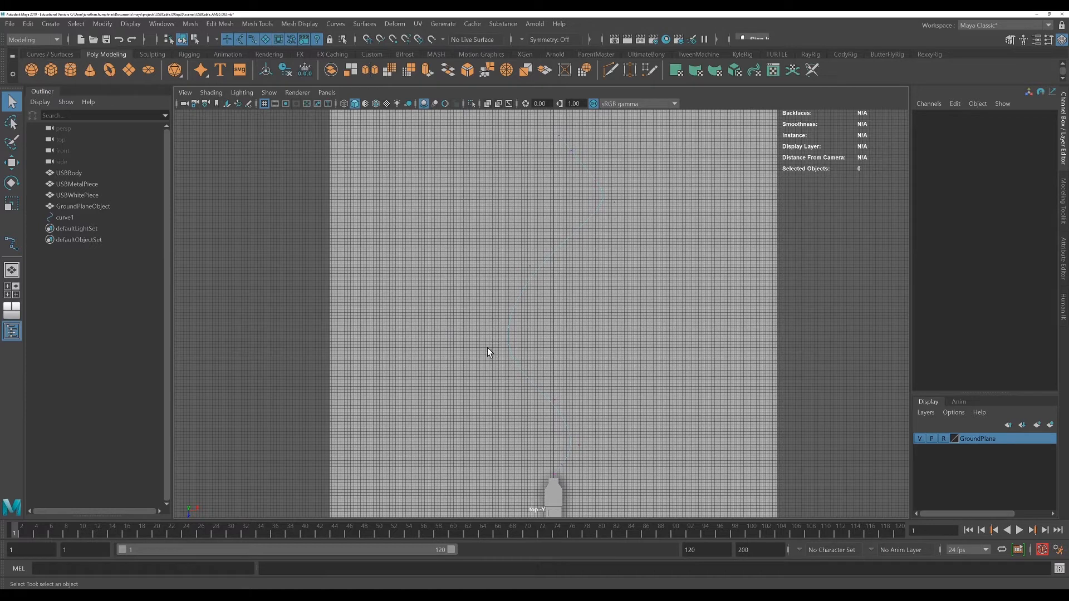
{"action": "left_click", "coordinate": [559, 462]}
{"action": "key", "text": "w"}
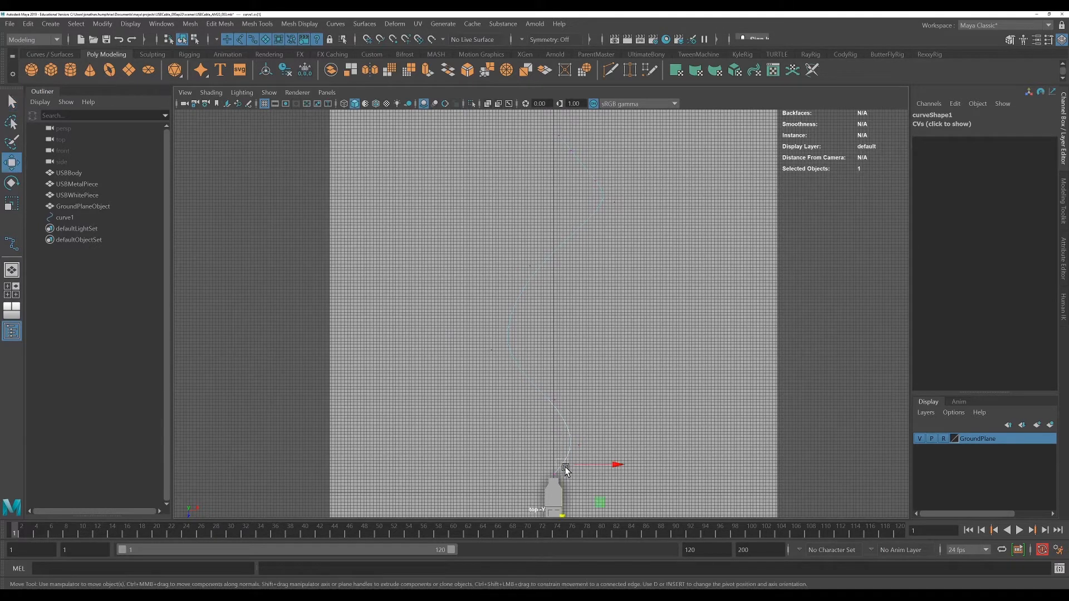
{"action": "left_click_drag", "start_coordinate": [559, 464], "coordinate": [509, 310]}
{"action": "left_click", "coordinate": [558, 399]}
{"action": "left_click", "coordinate": [492, 350]}
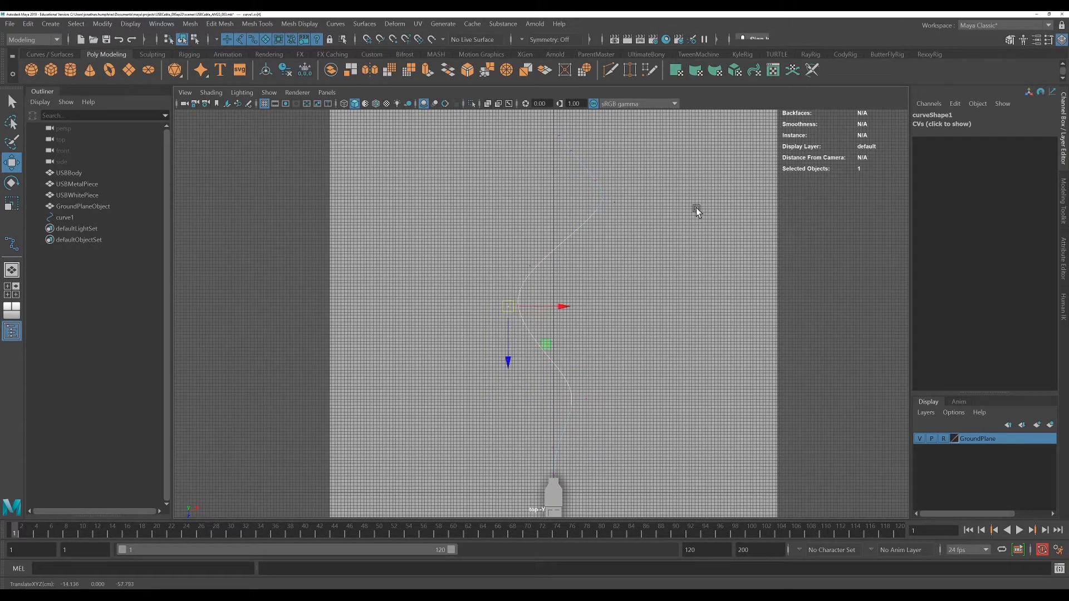
{"action": "left_click", "coordinate": [634, 192]}
{"action": "left_click_drag", "start_coordinate": [634, 191], "coordinate": [600, 232]}
{"action": "left_click_drag", "start_coordinate": [569, 124], "coordinate": [535, 124]}
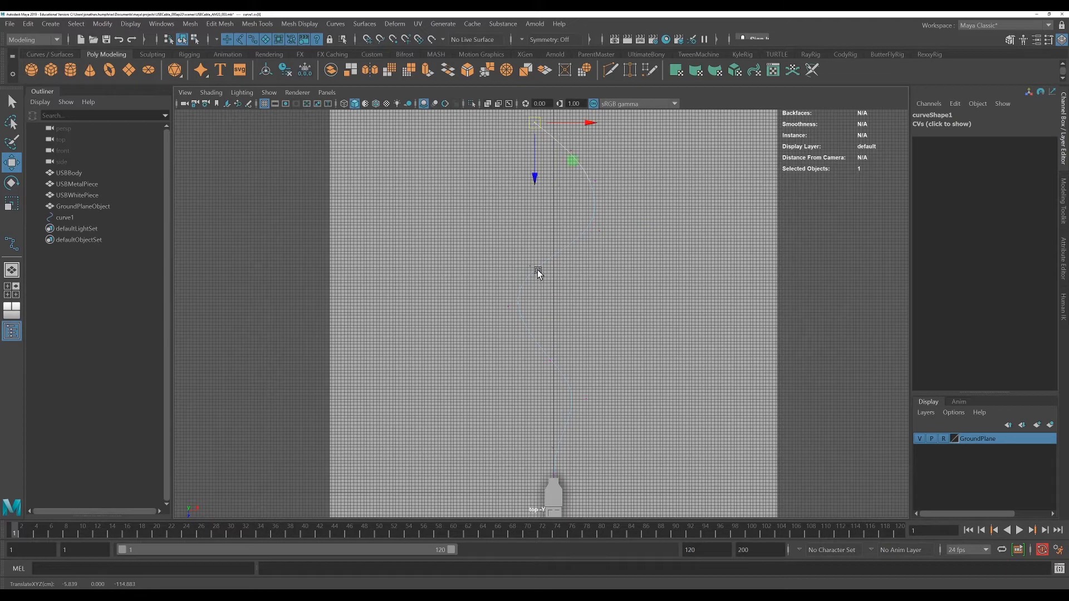
{"action": "right_click_drag", "start_coordinate": [541, 268], "coordinate": [569, 251]}
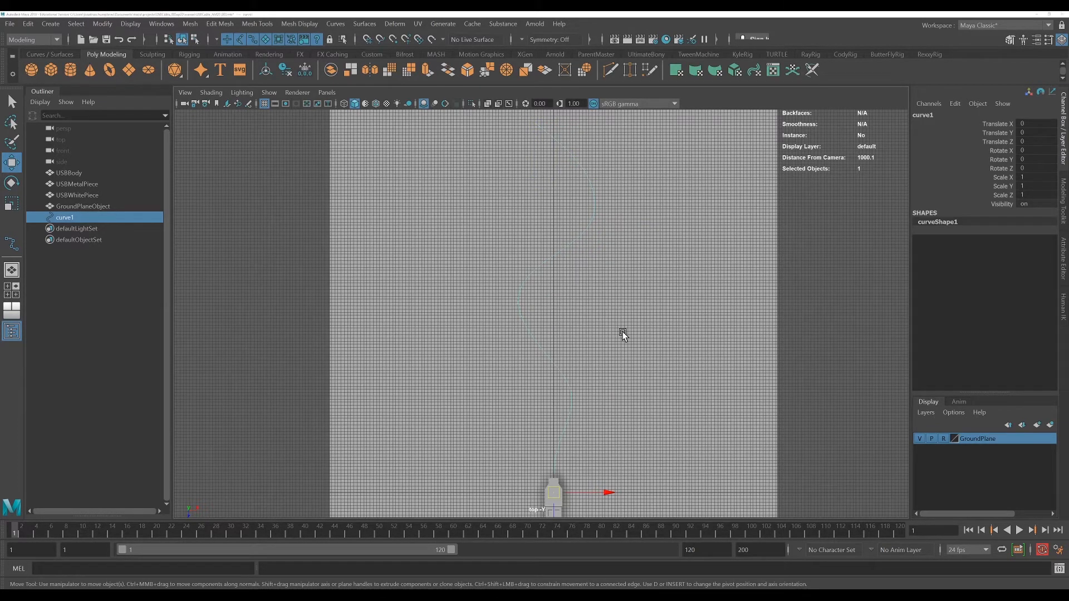
Raise the curve slightly, to Translate Y about 0.757, to match the connector's height
{"action": "key", "text": "space"}
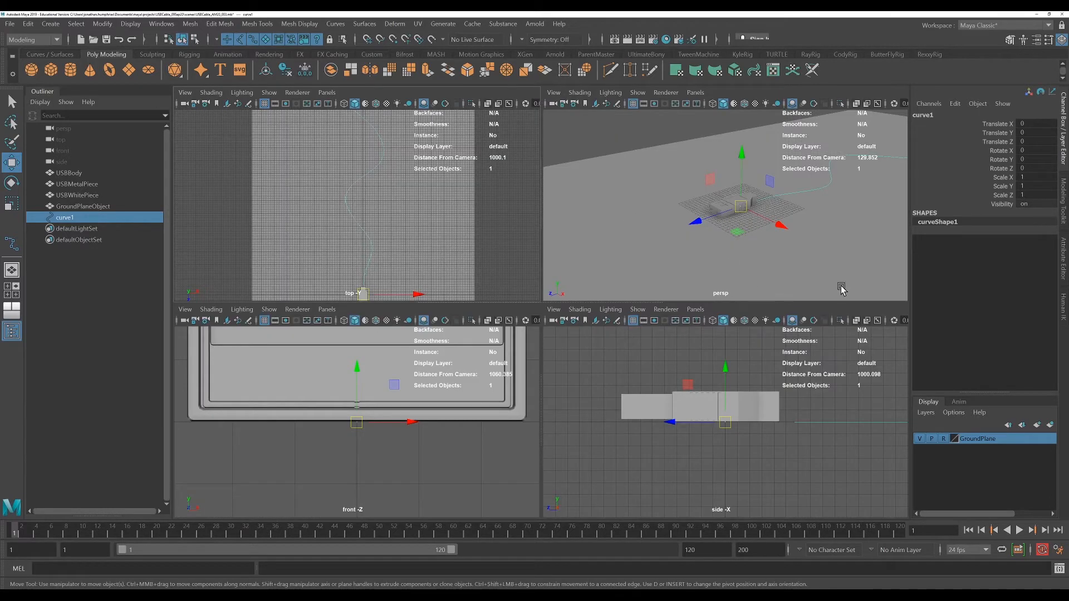
{"action": "key", "text": "space"}
{"action": "left_click_drag", "start_coordinate": [786, 328], "coordinate": [740, 327], "text": "alt"}
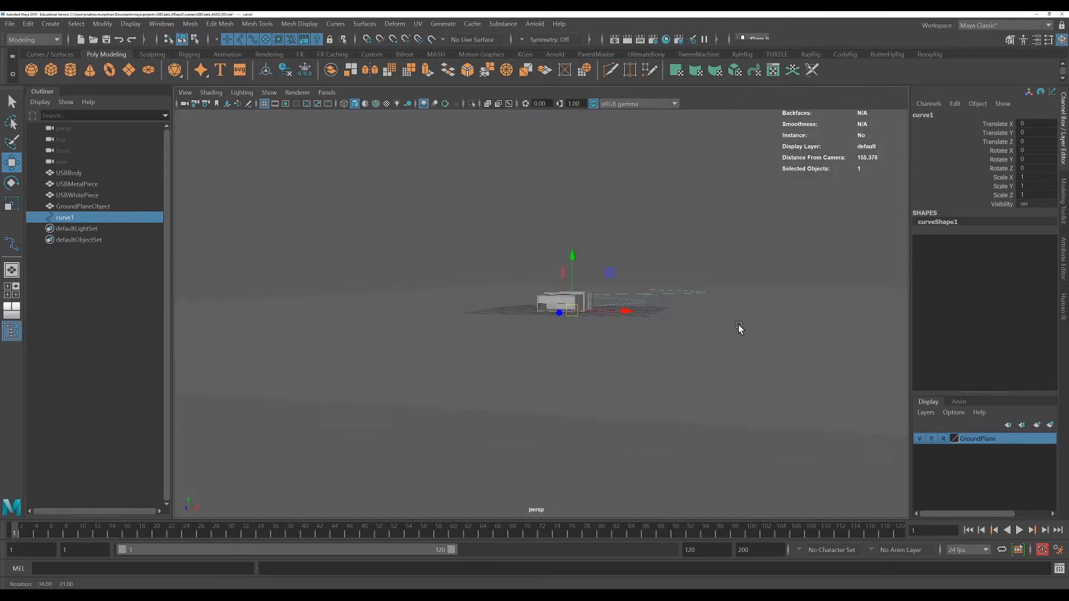
{"action": "left_click_drag", "start_coordinate": [696, 366], "coordinate": [629, 374], "text": "alt"}
{"action": "scroll", "coordinate": [629, 374], "scroll_direction": "up", "scroll_amount": 5}
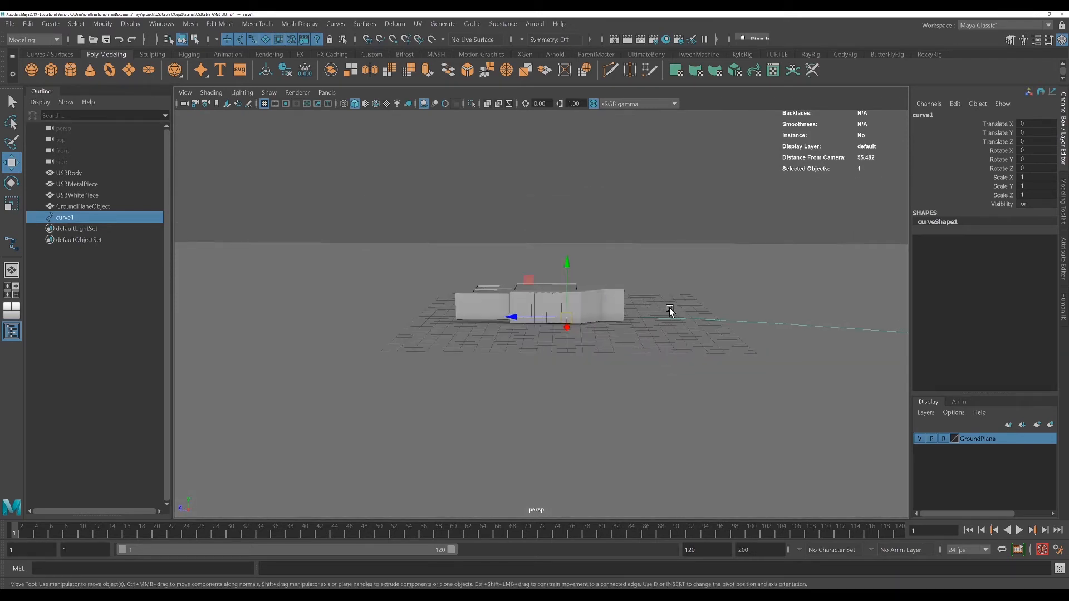
{"action": "left_click_drag", "start_coordinate": [718, 366], "coordinate": [629, 328], "text": "alt"}
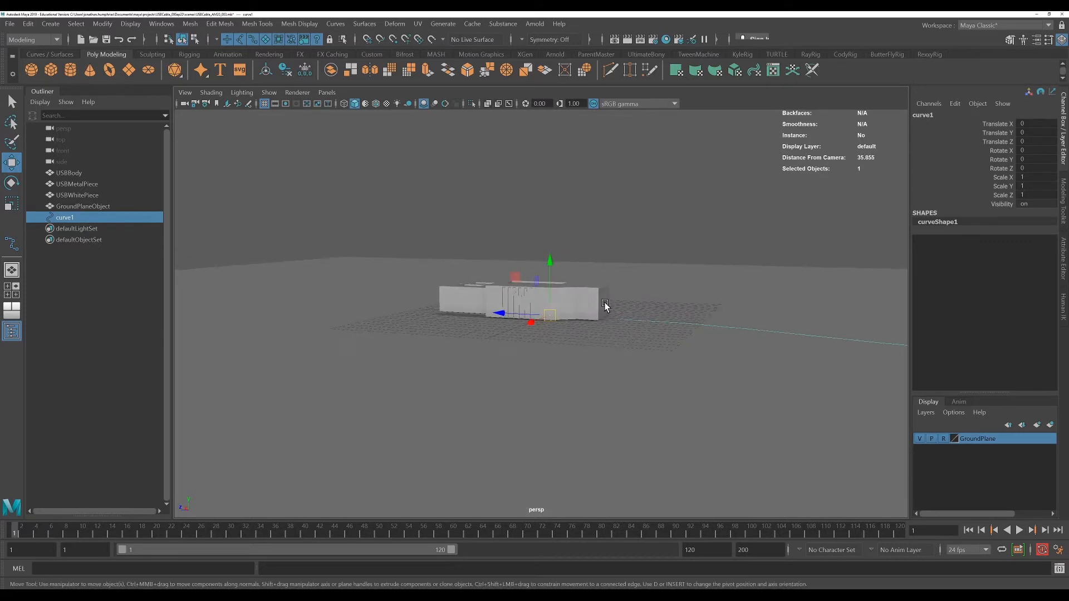
{"action": "scroll", "coordinate": [697, 374], "scroll_direction": "down", "scroll_amount": 4}
{"action": "left_click_drag", "start_coordinate": [685, 393], "coordinate": [713, 398], "text": "alt"}
{"action": "middle_click_drag", "start_coordinate": [773, 346], "coordinate": [657, 334], "text": "alt"}
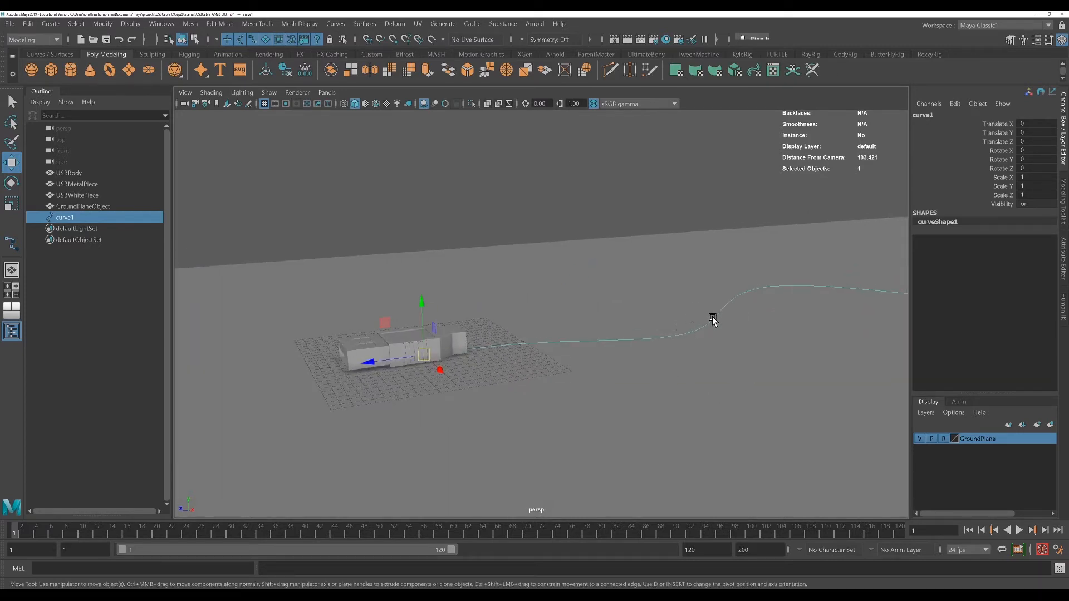
{"action": "left_click_drag", "start_coordinate": [824, 341], "coordinate": [731, 337], "text": "alt"}
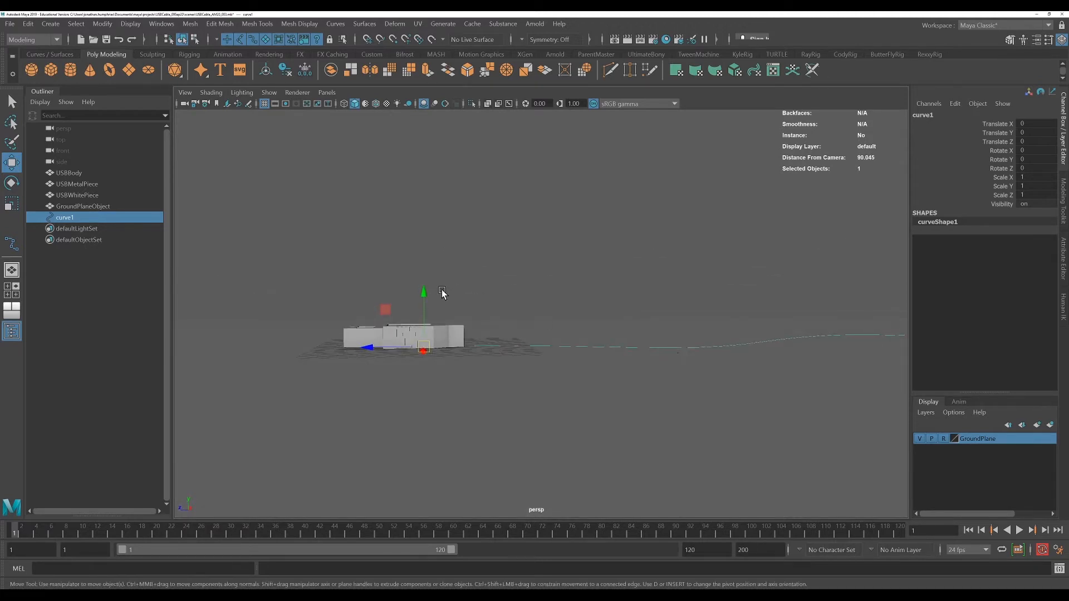
{"action": "left_click_drag", "start_coordinate": [422, 290], "coordinate": [423, 286]}
{"action": "scroll", "coordinate": [499, 366], "scroll_direction": "up", "scroll_amount": 5}
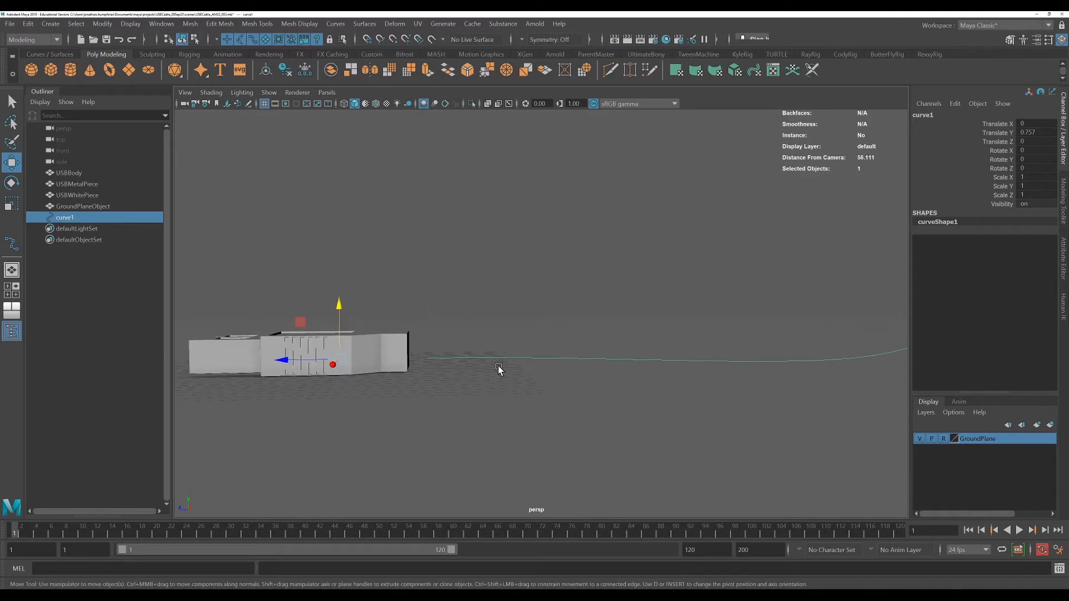
Adjust the curve's end CVs in the side view so the cable starts at the connector's end
{"action": "right_click_drag", "start_coordinate": [451, 337], "coordinate": [415, 338]}
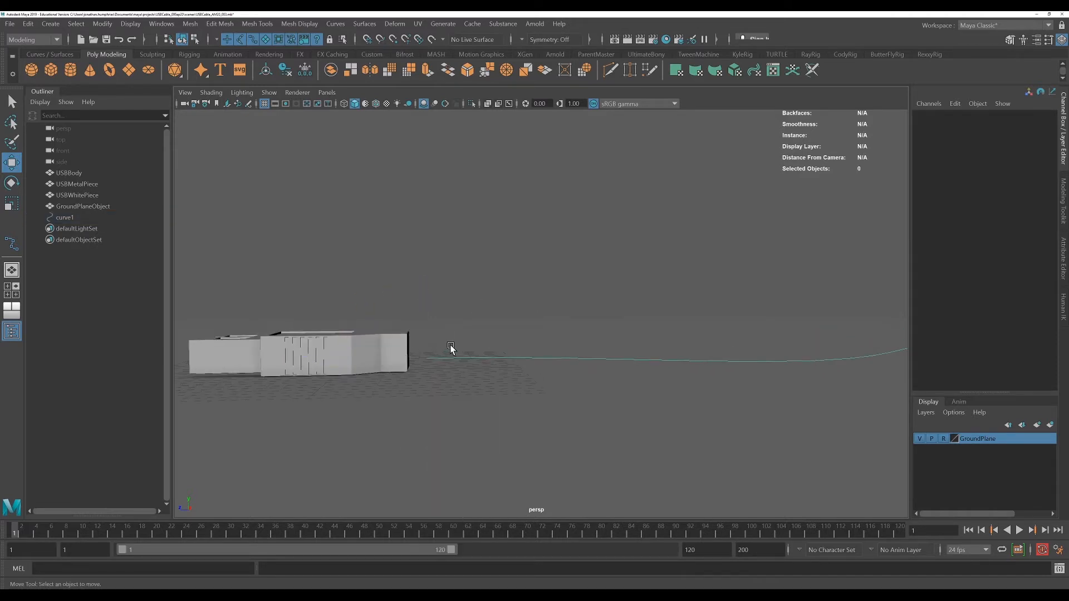
{"action": "left_click_drag", "start_coordinate": [450, 345], "coordinate": [417, 377]}
{"action": "left_click_drag", "start_coordinate": [428, 303], "coordinate": [429, 290]}
{"action": "key", "text": "space"}
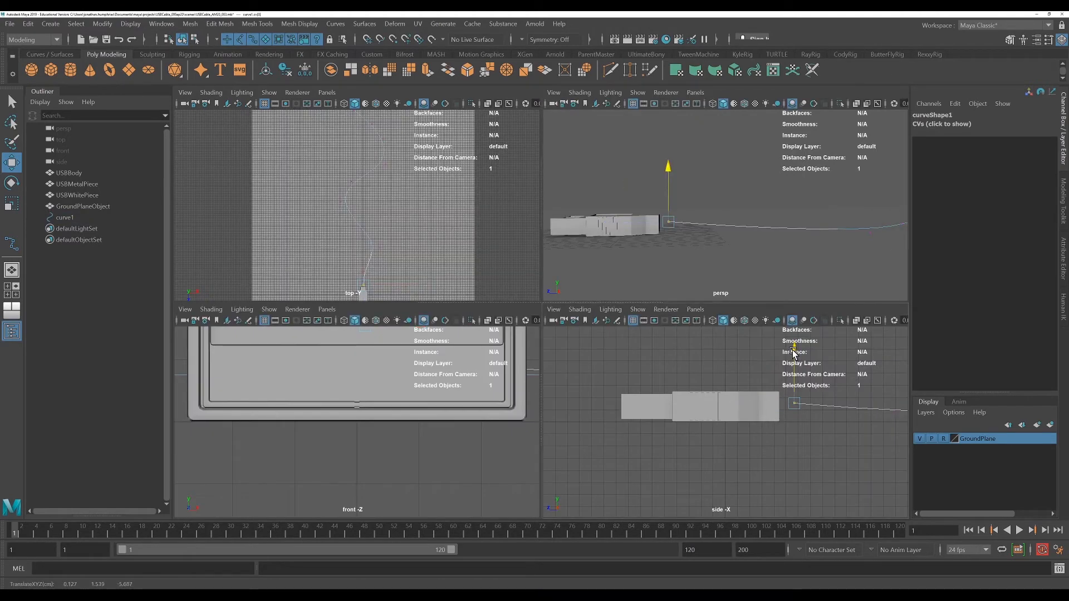
{"action": "left_click_drag", "start_coordinate": [795, 363], "coordinate": [795, 356]}
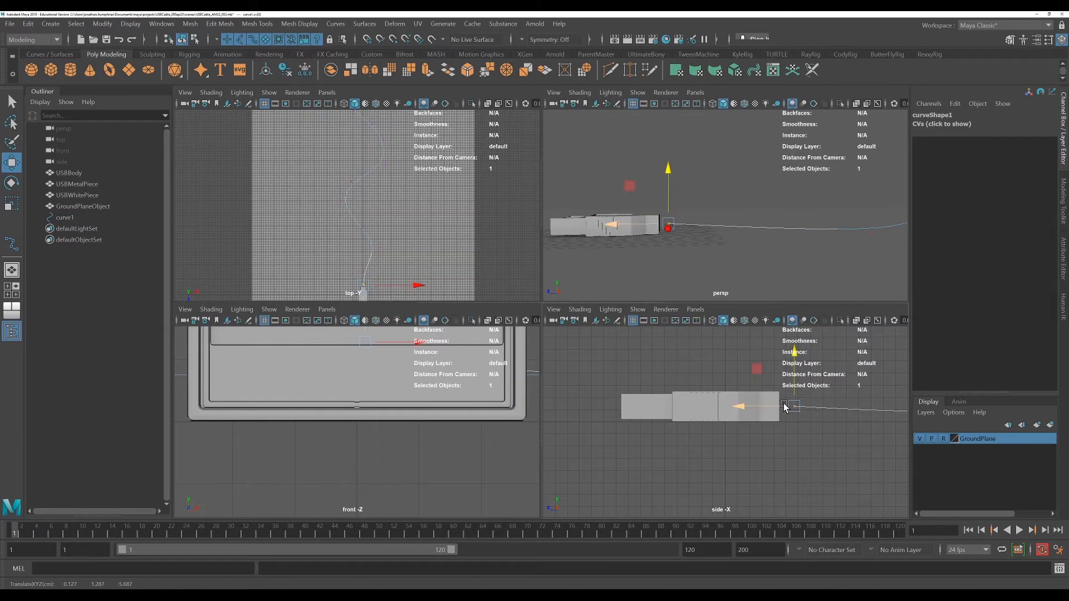
{"action": "left_click", "coordinate": [895, 417]}
{"action": "left_click_drag", "start_coordinate": [897, 385], "coordinate": [896, 354]}
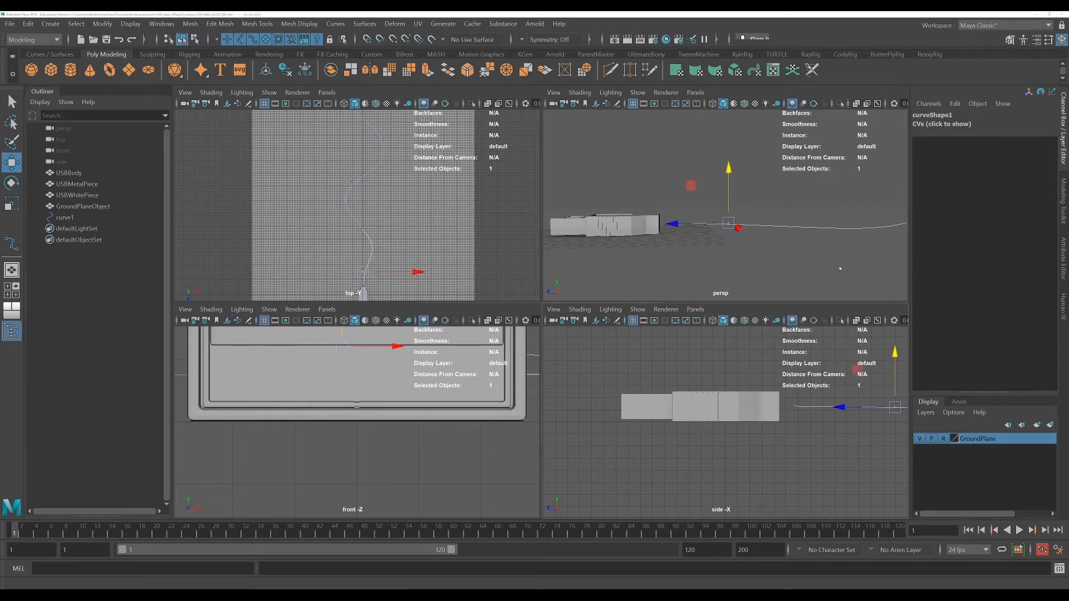
Create a polygon cylinder and move it next to the connector's end
{"action": "key", "text": "space"}
{"action": "left_click_drag", "start_coordinate": [521, 396], "coordinate": [496, 400], "text": "alt"}
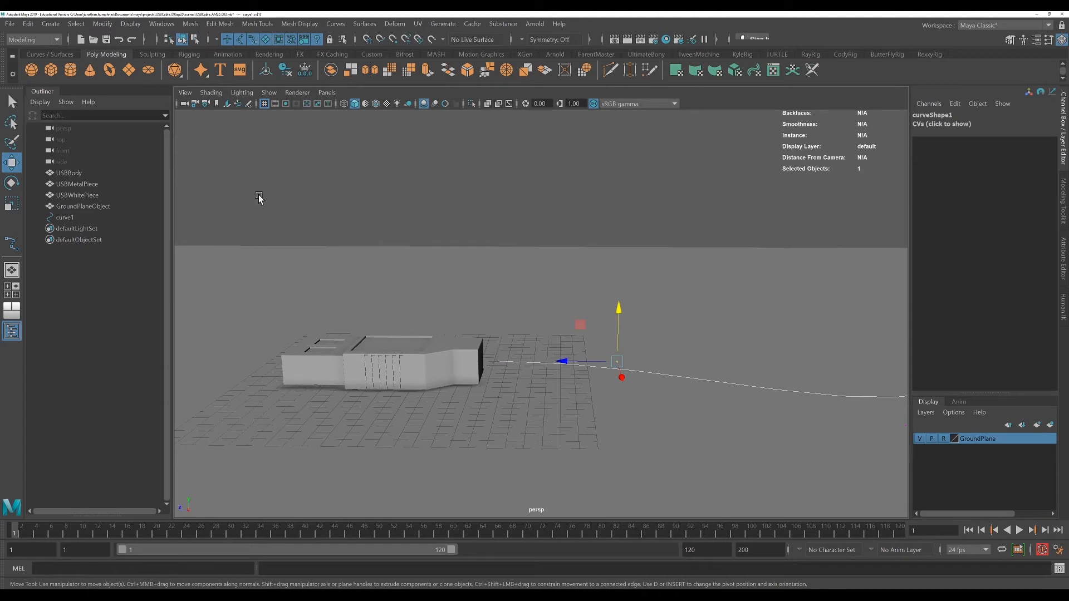
{"action": "left_click", "coordinate": [71, 67]}
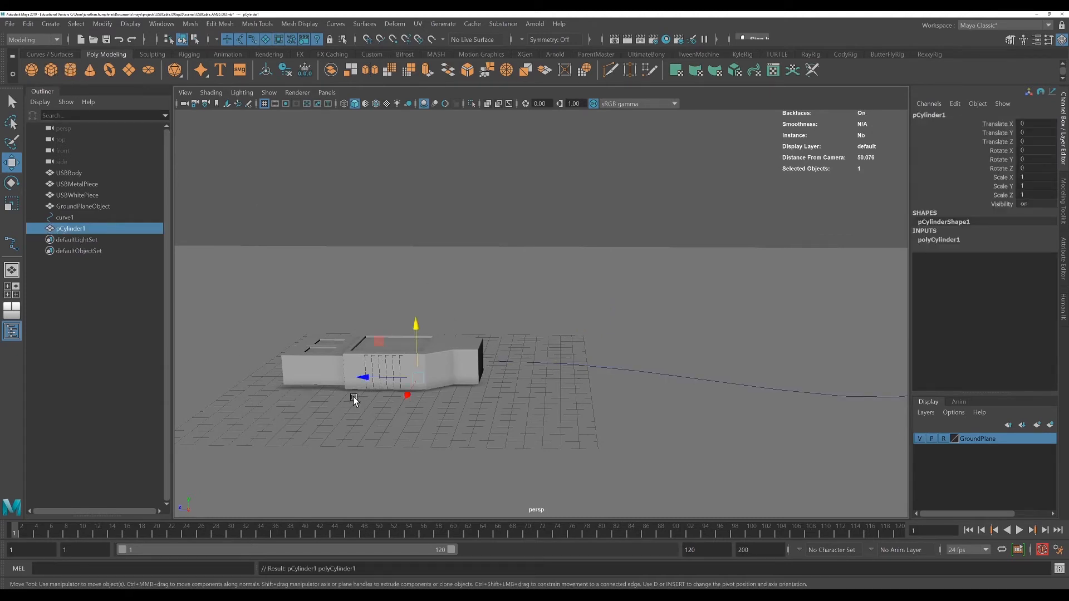
{"action": "left_click_drag", "start_coordinate": [359, 375], "coordinate": [479, 377]}
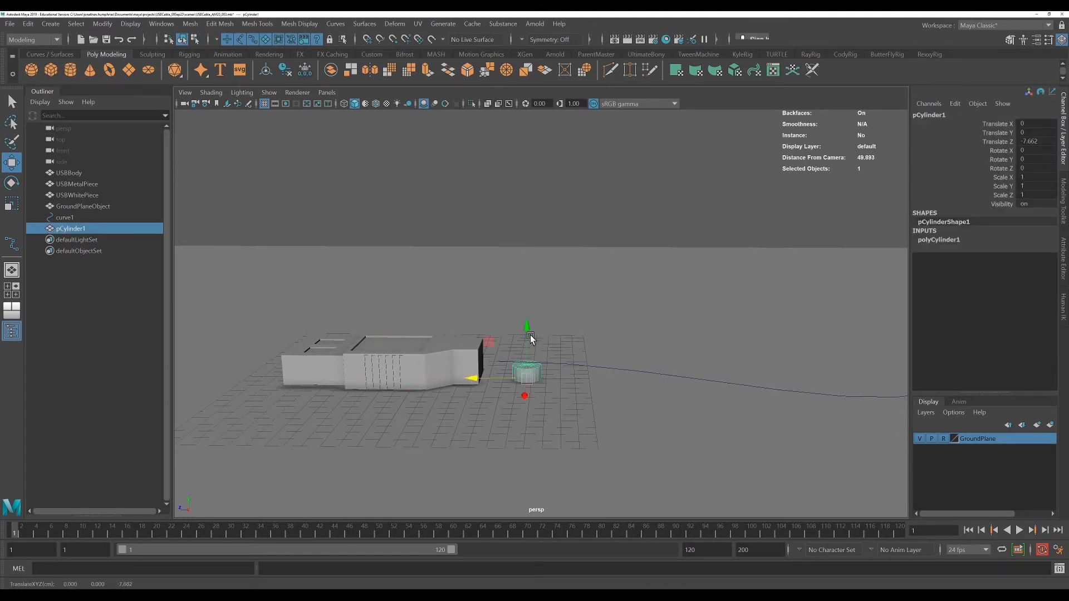
{"action": "left_click_drag", "start_coordinate": [527, 332], "coordinate": [552, 348]}
Set the cylinder's Rotate X to 90 so it faces along the cable
{"action": "key", "text": "e"}
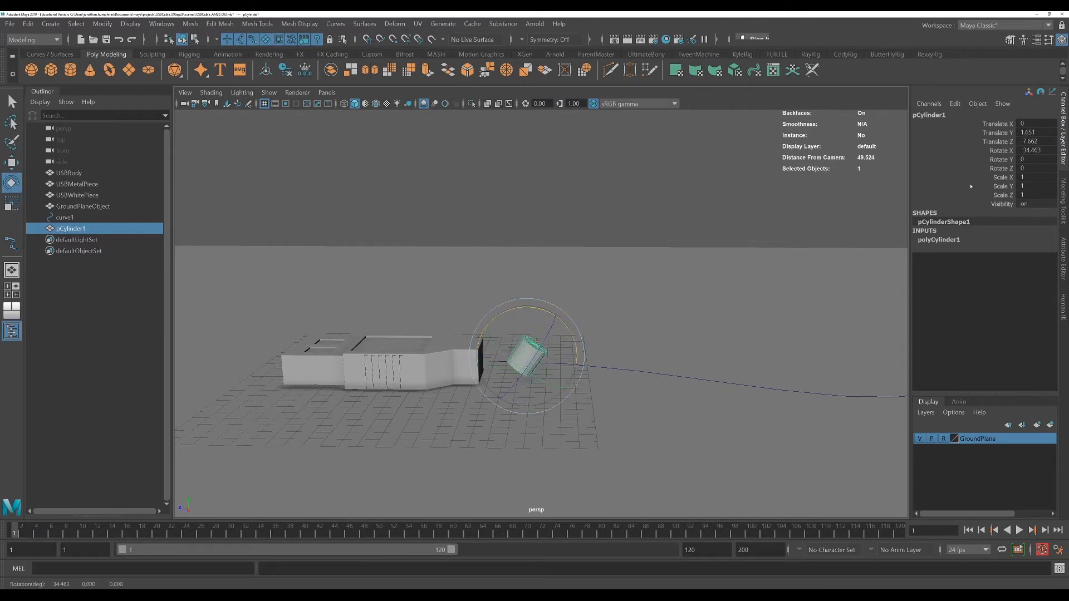
{"action": "left_click", "coordinate": [1039, 151]}
{"action": "type", "text": "90"}
{"action": "key", "text": "Return"}
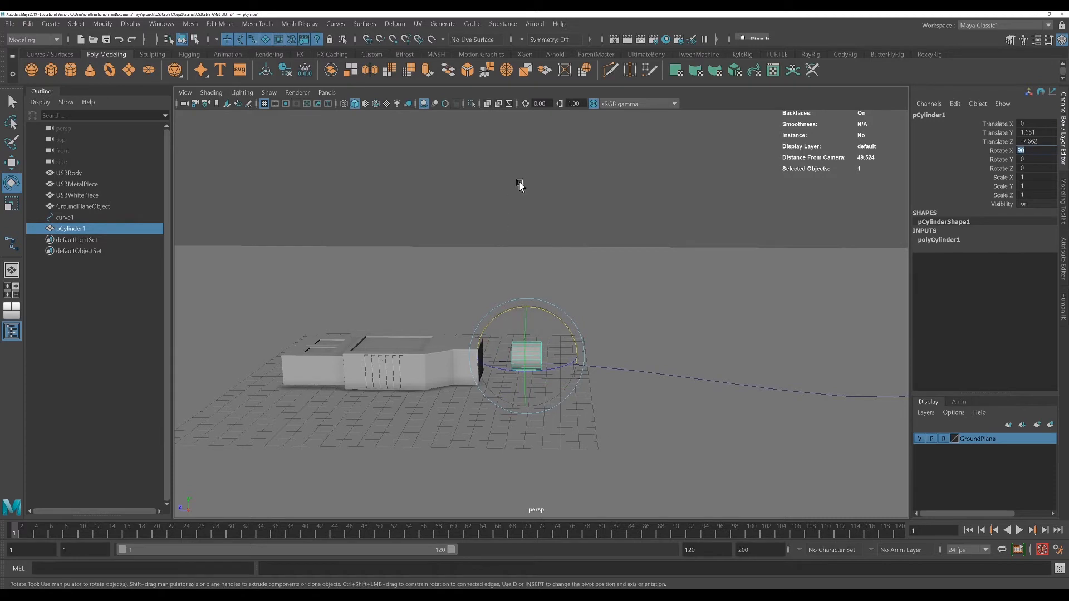
Move the cylinder onto the connector's end and scale it uniformly to about 0.616
{"action": "left_click", "coordinate": [520, 298]}
{"action": "left_click", "coordinate": [529, 354]}
{"action": "key", "text": "w"}
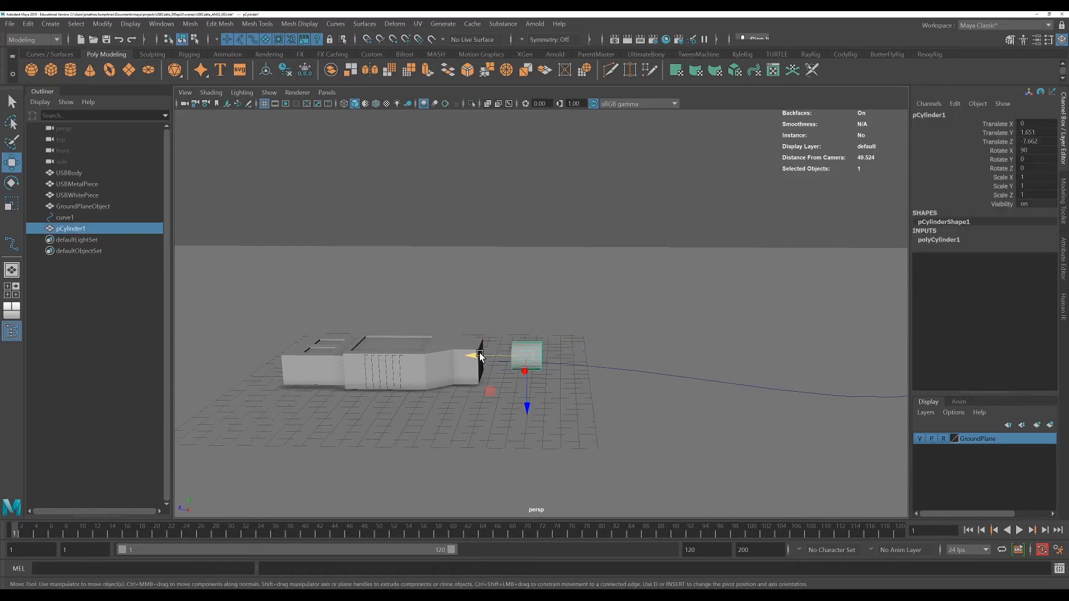
{"action": "left_click_drag", "start_coordinate": [480, 356], "coordinate": [440, 358]}
{"action": "left_click_drag", "start_coordinate": [491, 406], "coordinate": [490, 415]}
{"action": "key", "text": "space"}
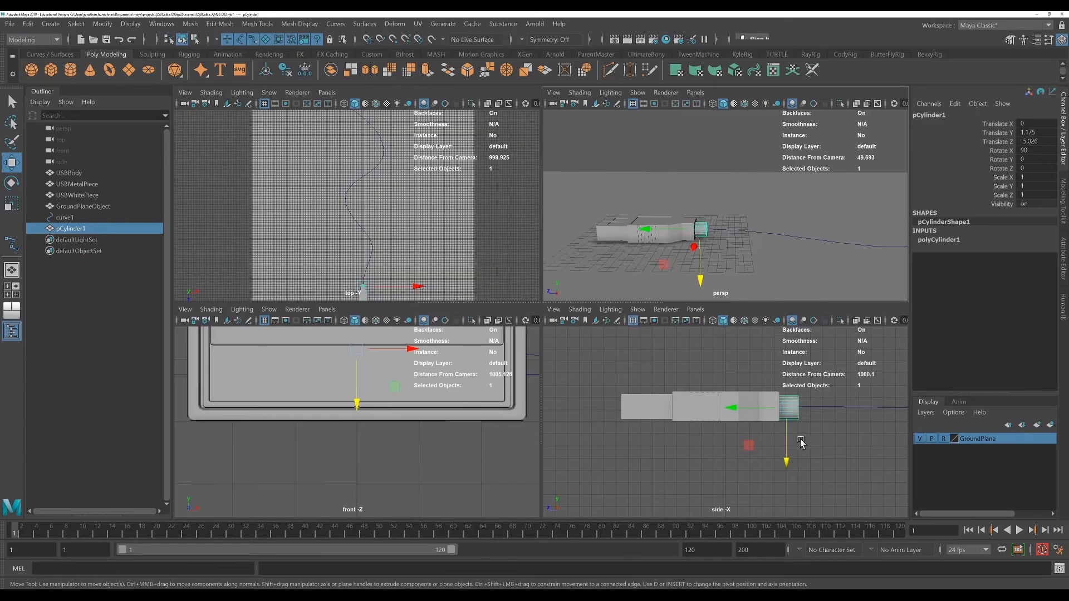
{"action": "key", "text": "r"}
{"action": "left_click_drag", "start_coordinate": [785, 409], "coordinate": [779, 405]}
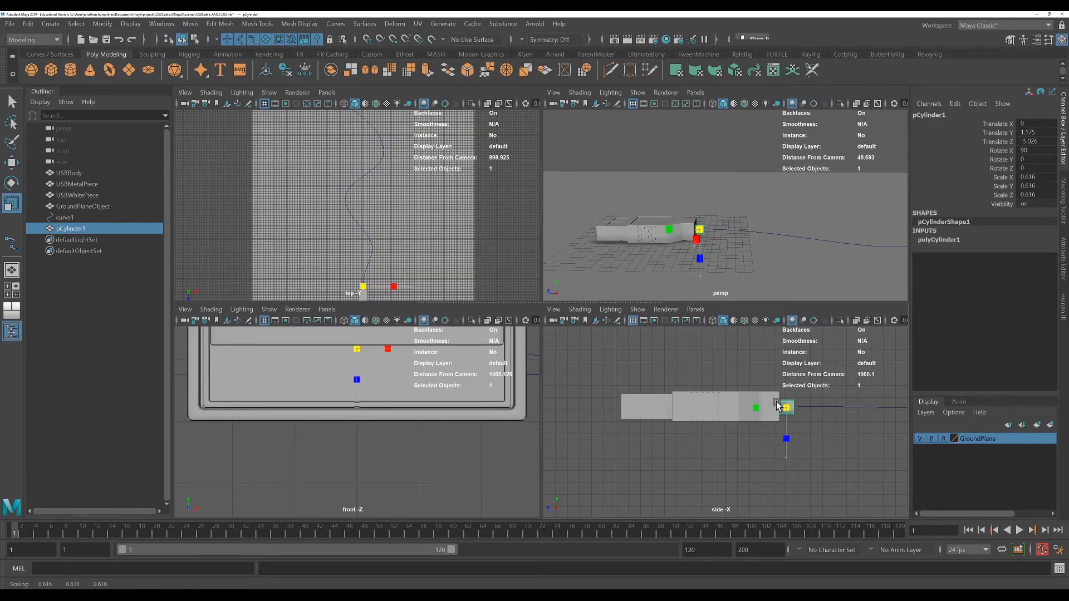
{"action": "key", "text": "w"}
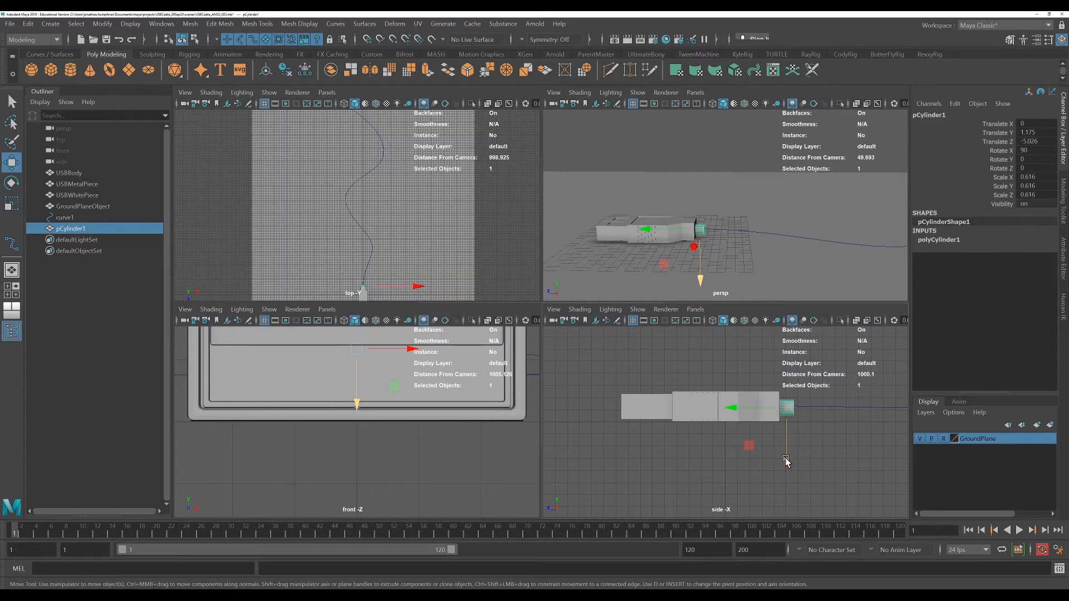
Nudge the cylinder up and along in the side view so it sits on the connector's end
{"action": "left_click_drag", "start_coordinate": [786, 462], "coordinate": [785, 460]}
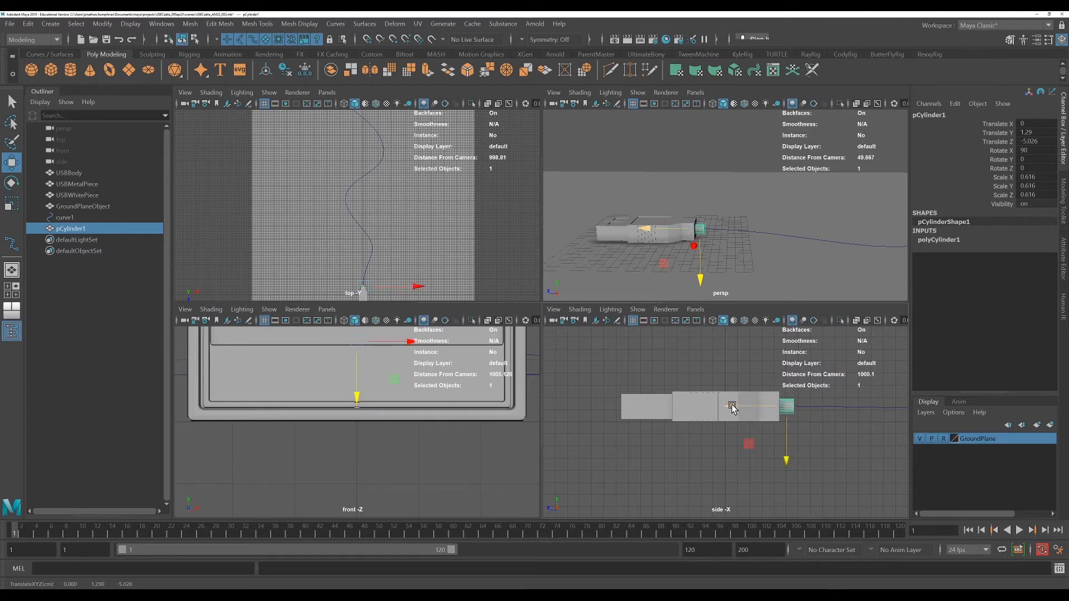
{"action": "left_click_drag", "start_coordinate": [731, 405], "coordinate": [729, 408]}
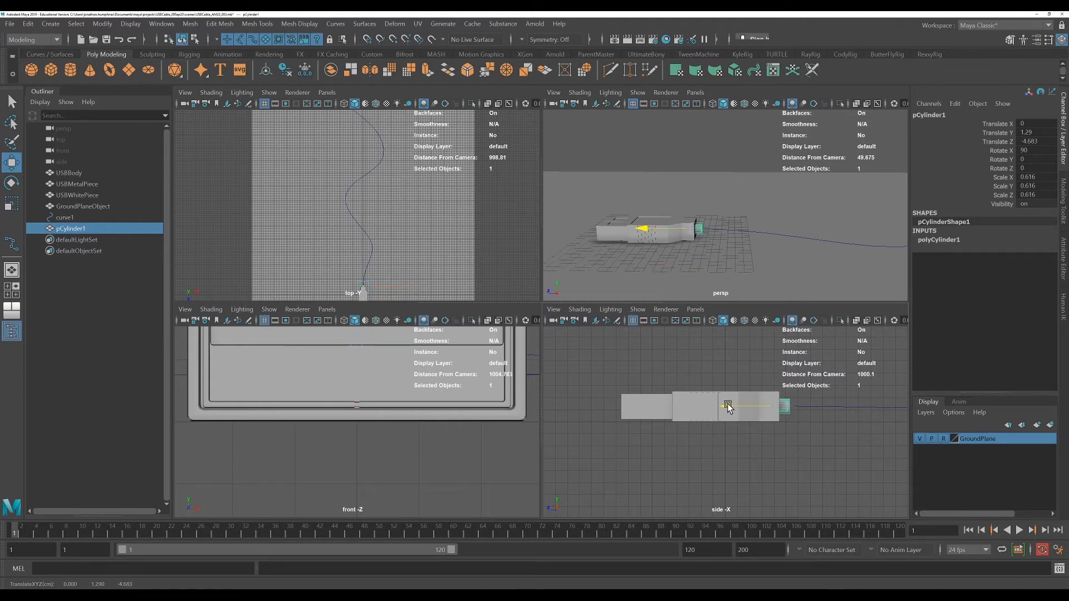
Select the cylinder's outer end face and add the curve to the selection
{"action": "key", "text": "space"}
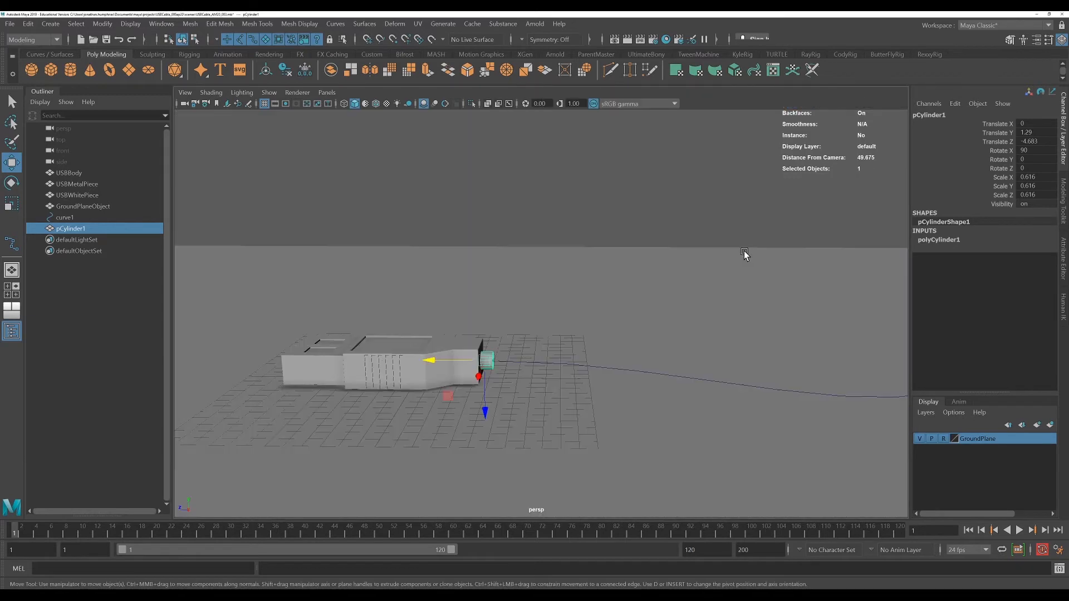
{"action": "scroll", "coordinate": [572, 395], "scroll_direction": "up", "scroll_amount": 3}
{"action": "left_click_drag", "start_coordinate": [573, 396], "coordinate": [570, 422], "text": "alt"}
{"action": "scroll", "coordinate": [574, 424], "scroll_direction": "up", "scroll_amount": 5}
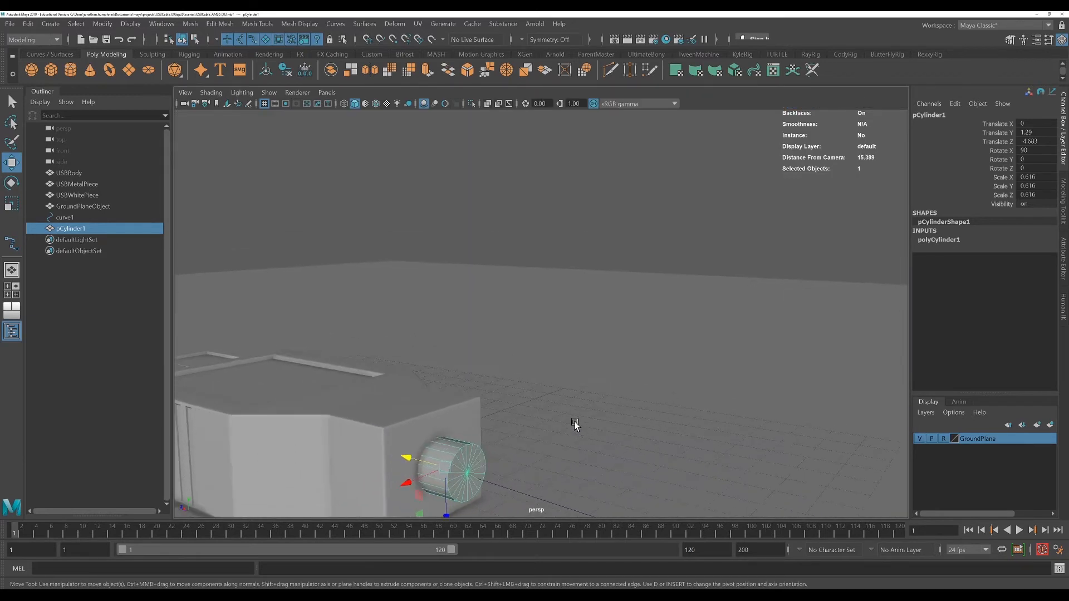
{"action": "middle_click_drag", "start_coordinate": [575, 424], "coordinate": [697, 229], "text": "alt"}
{"action": "middle_click_drag", "start_coordinate": [626, 329], "coordinate": [637, 316], "text": "alt"}
{"action": "left_click_drag", "start_coordinate": [637, 316], "coordinate": [564, 325], "text": "alt"}
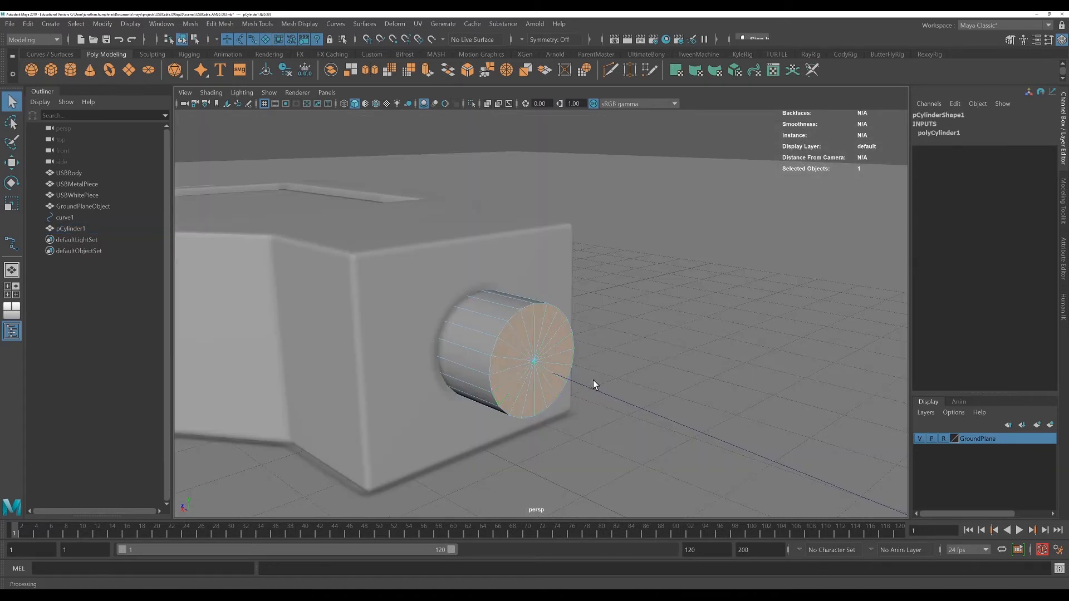
{"action": "left_click_drag", "start_coordinate": [610, 407], "coordinate": [611, 409], "text": "shift"}
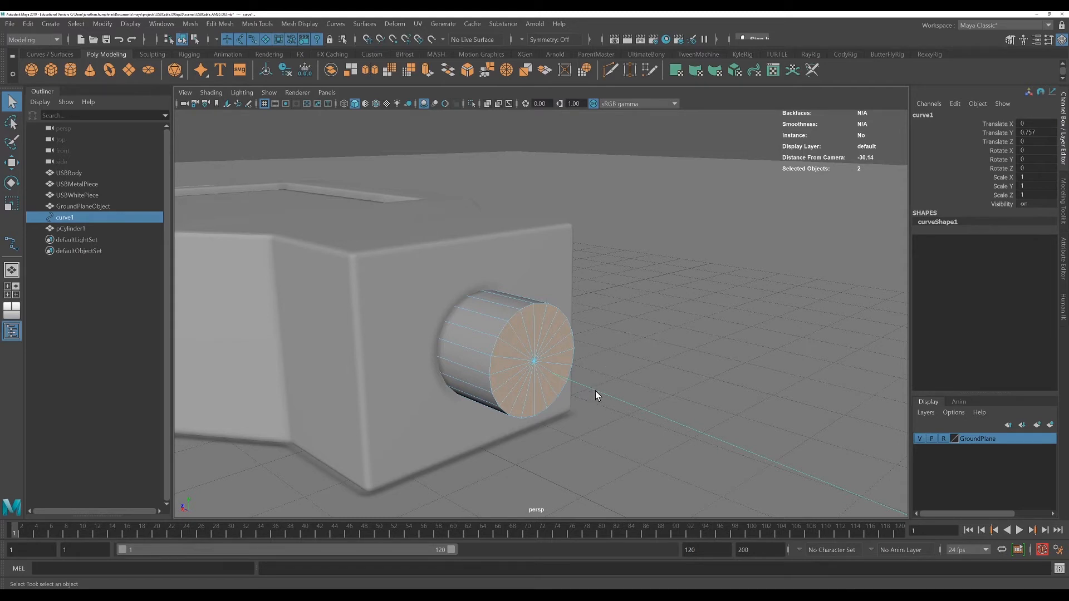
Reselect the cylinder's outer end face and add the cable curve to the selection
{"action": "right_click_drag", "start_coordinate": [596, 391], "coordinate": [646, 321]}
{"action": "left_click", "coordinate": [646, 321]}
{"action": "left_click", "coordinate": [607, 408]}
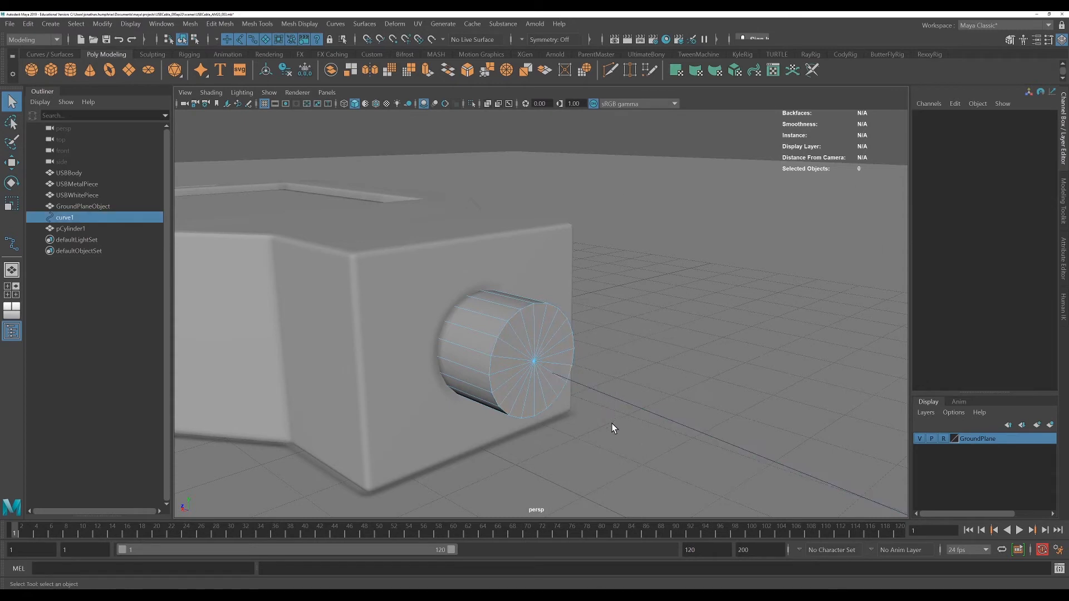
{"action": "left_click", "coordinate": [506, 323]}
{"action": "left_click", "coordinate": [574, 379]}
{"action": "left_click", "coordinate": [557, 356]}
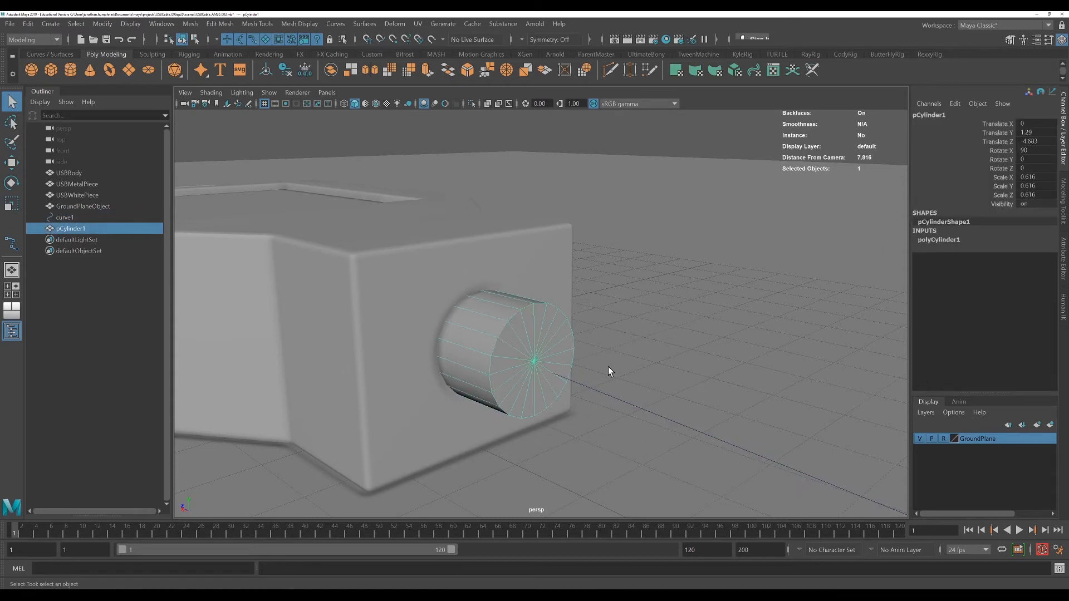
{"action": "left_click", "coordinate": [579, 385]}
{"action": "left_click", "coordinate": [514, 320]}
{"action": "right_click_drag", "start_coordinate": [521, 303], "coordinate": [520, 333]}
{"action": "left_click", "coordinate": [12, 146]}
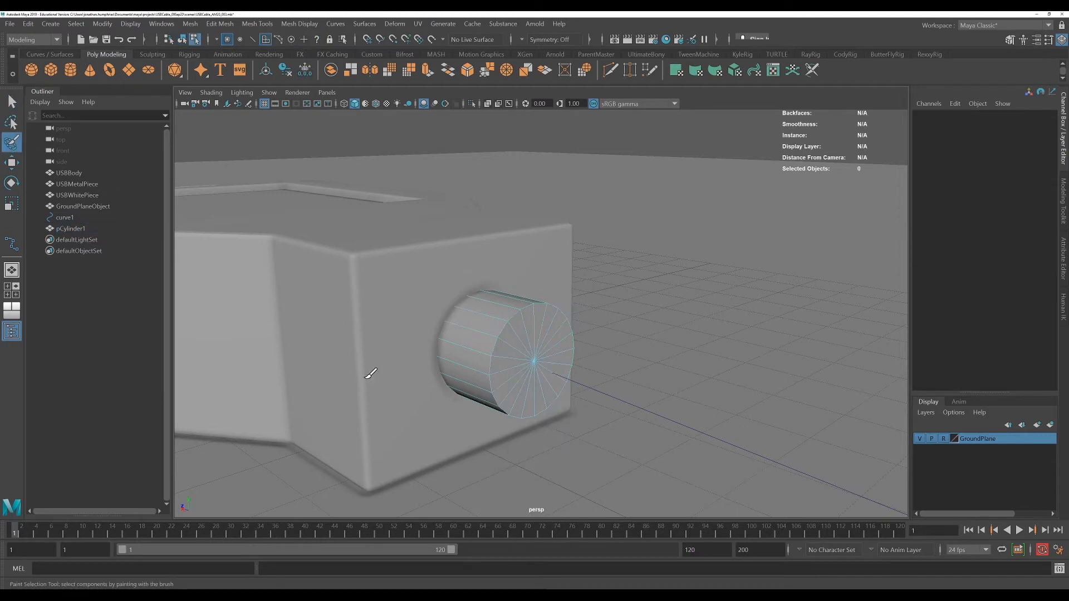
{"action": "left_click", "coordinate": [538, 358]}
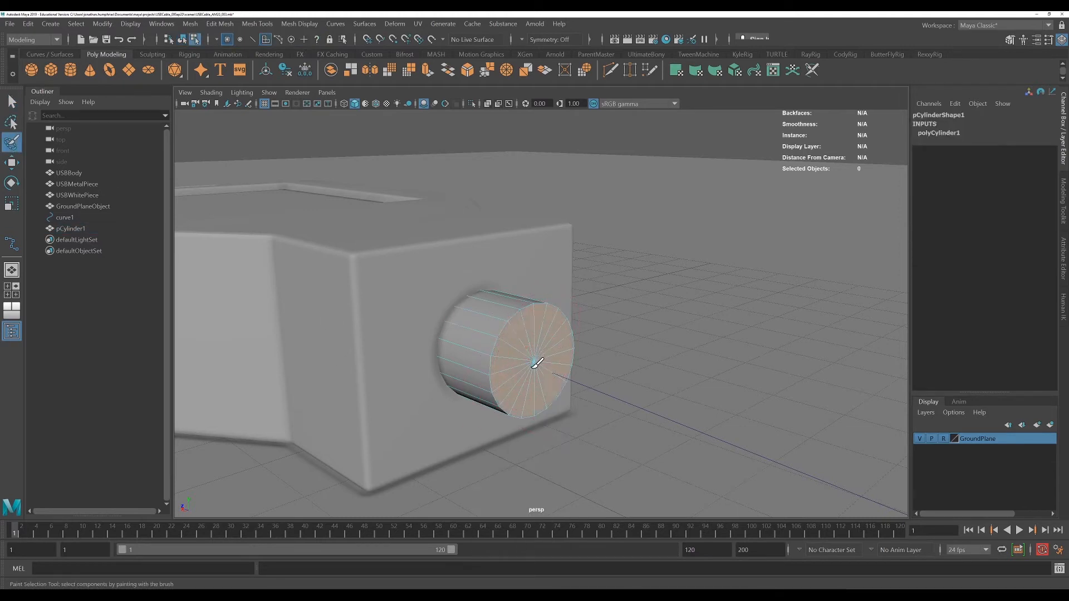
{"action": "left_click", "coordinate": [12, 102]}
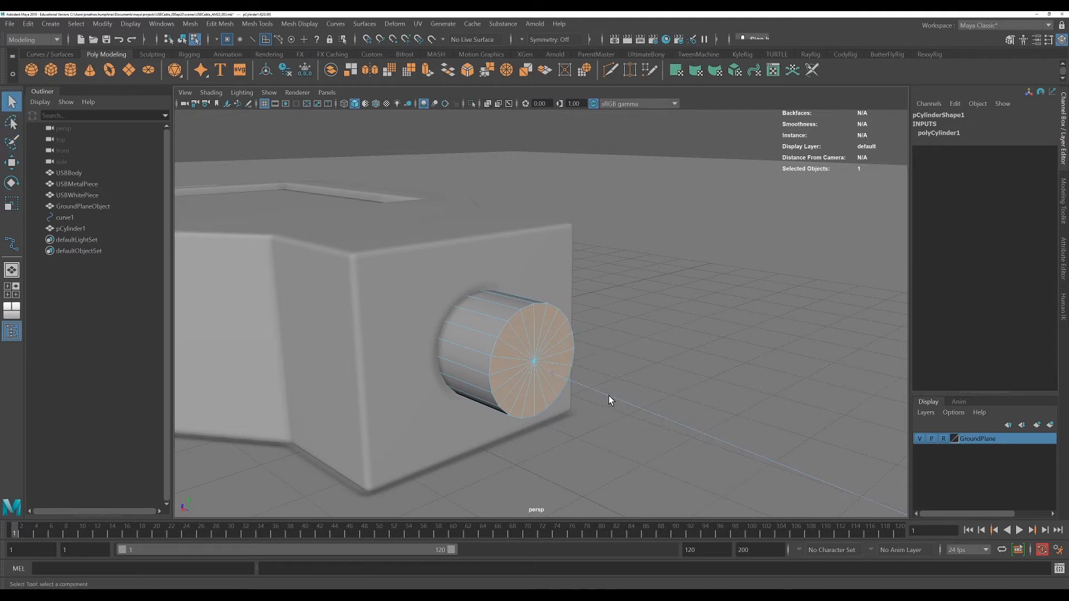
{"action": "right_click_drag", "start_coordinate": [608, 389], "coordinate": [598, 373]}
{"action": "left_click", "coordinate": [510, 323]}
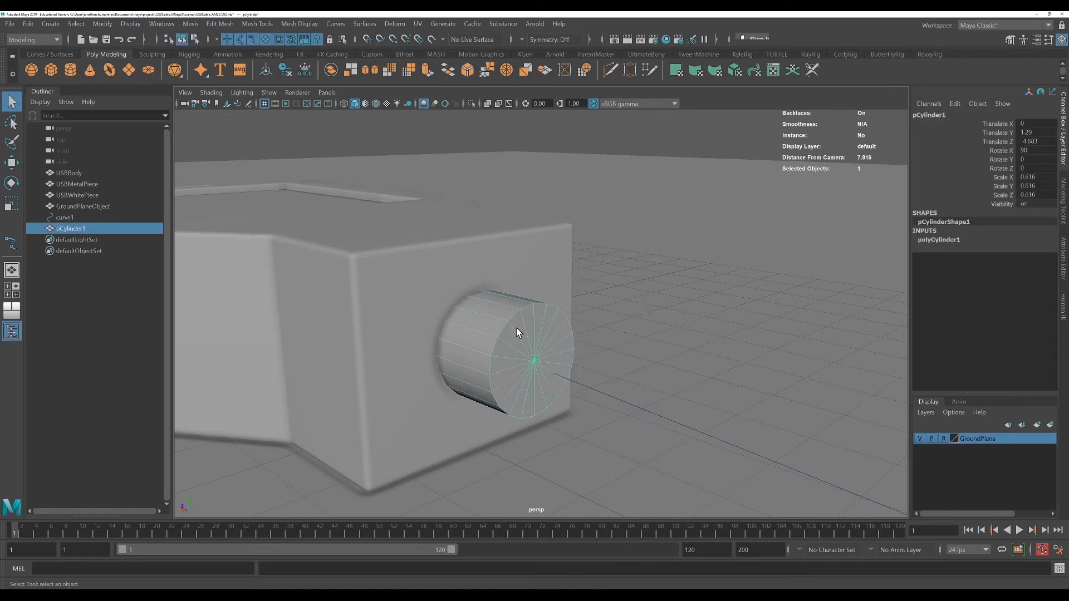
{"action": "right_click_drag", "start_coordinate": [516, 328], "coordinate": [524, 338]}
{"action": "left_click", "coordinate": [523, 338]}
{"action": "left_click", "coordinate": [618, 400], "text": "shift"}
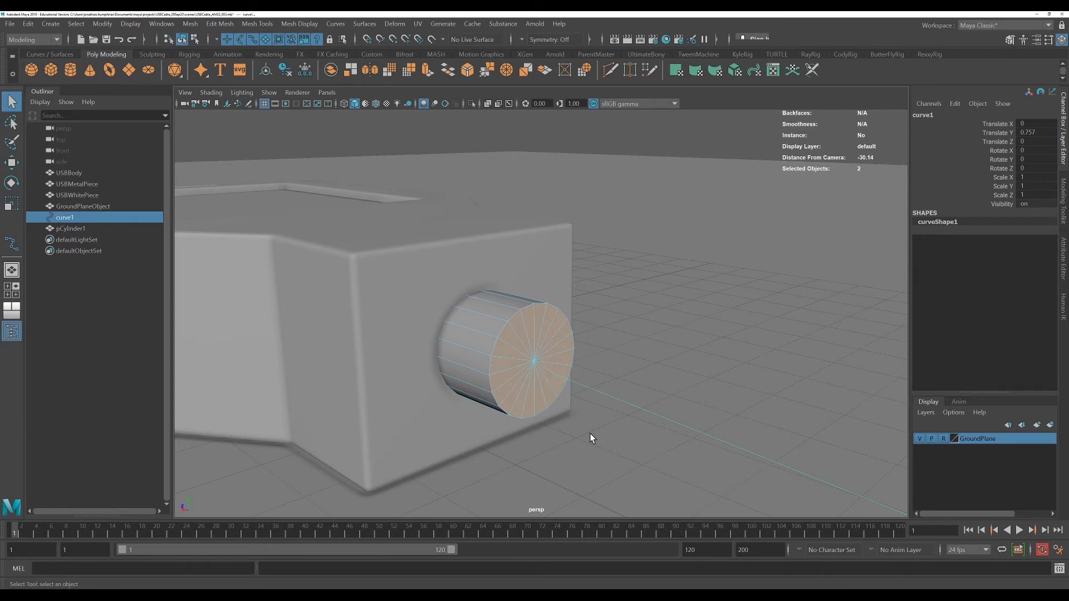
Extrude the selected end face along the curve
{"action": "key", "text": "ctrl+e"}
{"action": "left_click_drag", "start_coordinate": [579, 414], "coordinate": [537, 410], "text": "alt"}
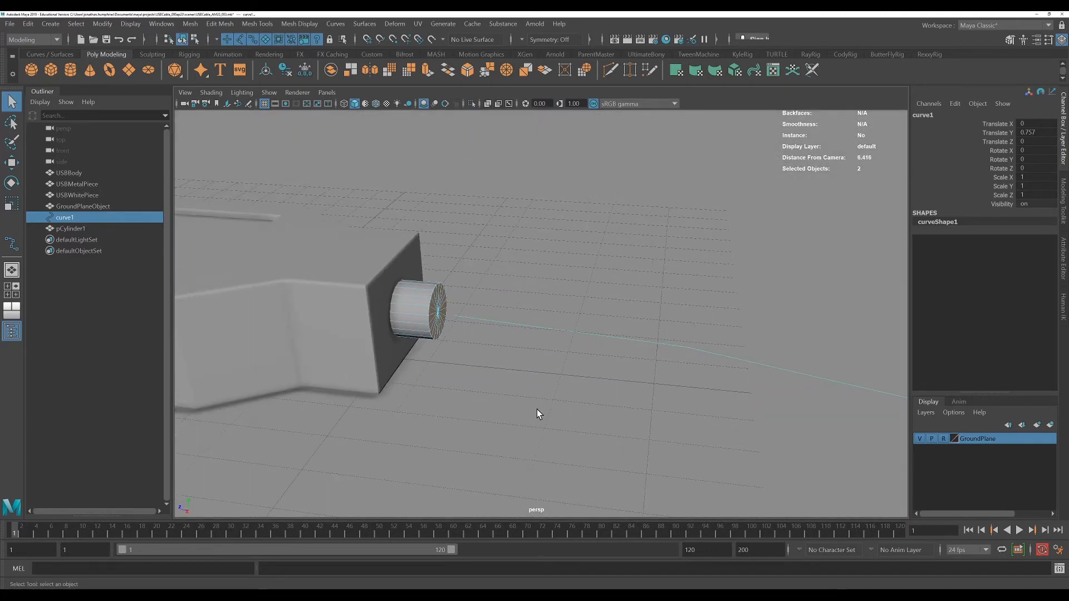
{"action": "key", "text": "ctrl+e"}
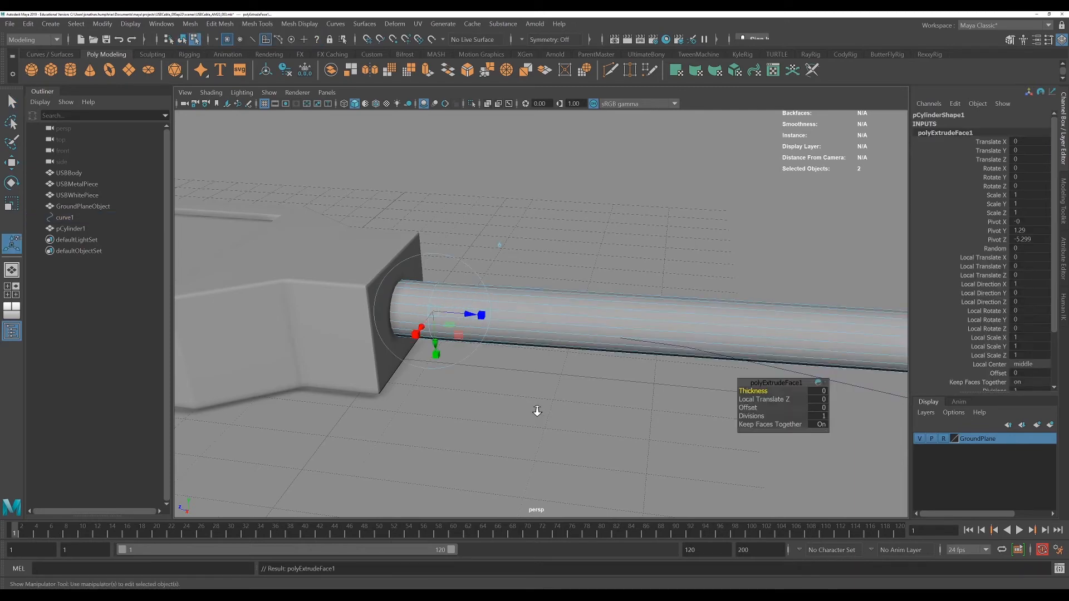
Set the extrusion's Divisions to 40 so the cable follows the curve smoothly
{"action": "left_click_drag", "start_coordinate": [537, 410], "coordinate": [640, 398], "text": "alt"}
{"action": "scroll", "coordinate": [611, 411], "scroll_direction": "down", "scroll_amount": 5}
{"action": "middle_click_drag", "start_coordinate": [640, 399], "coordinate": [610, 457], "text": "alt"}
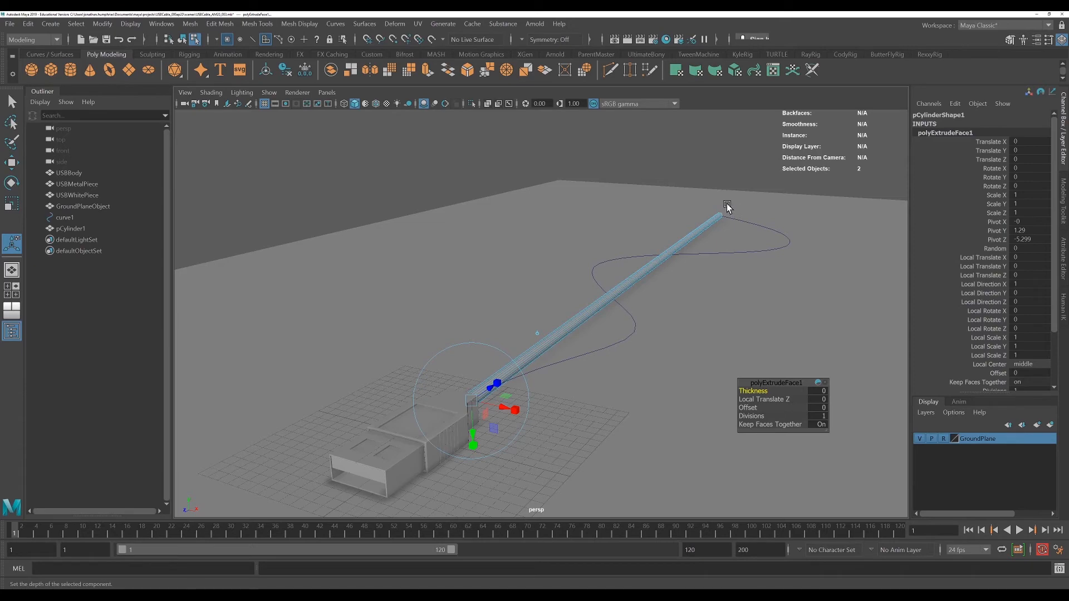
{"action": "left_click_drag", "start_coordinate": [678, 390], "coordinate": [691, 390], "text": "alt"}
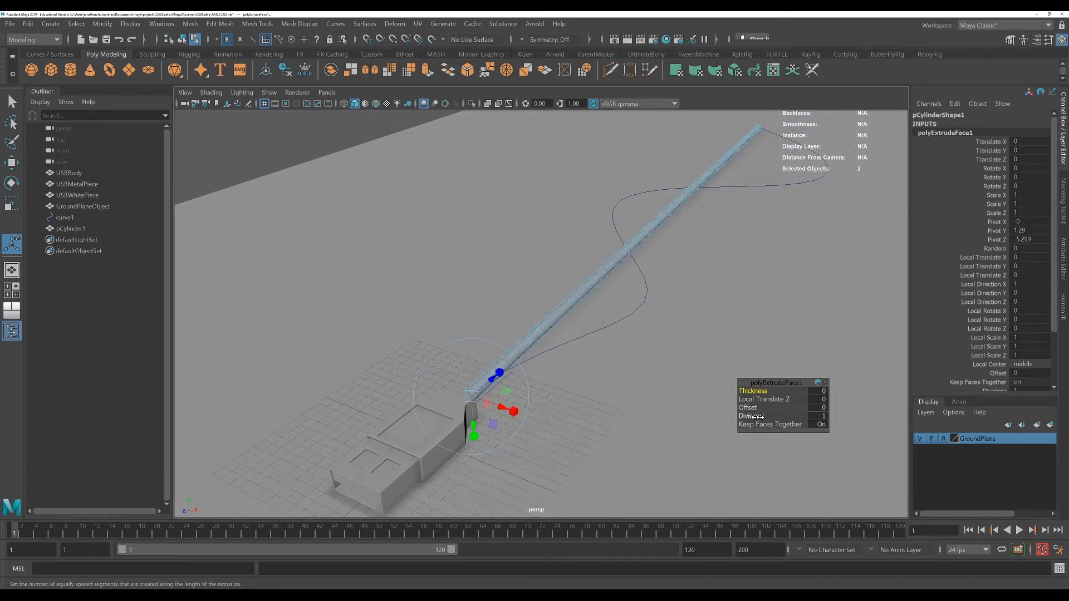
{"action": "left_click_drag", "start_coordinate": [720, 339], "coordinate": [726, 322], "text": "alt"}
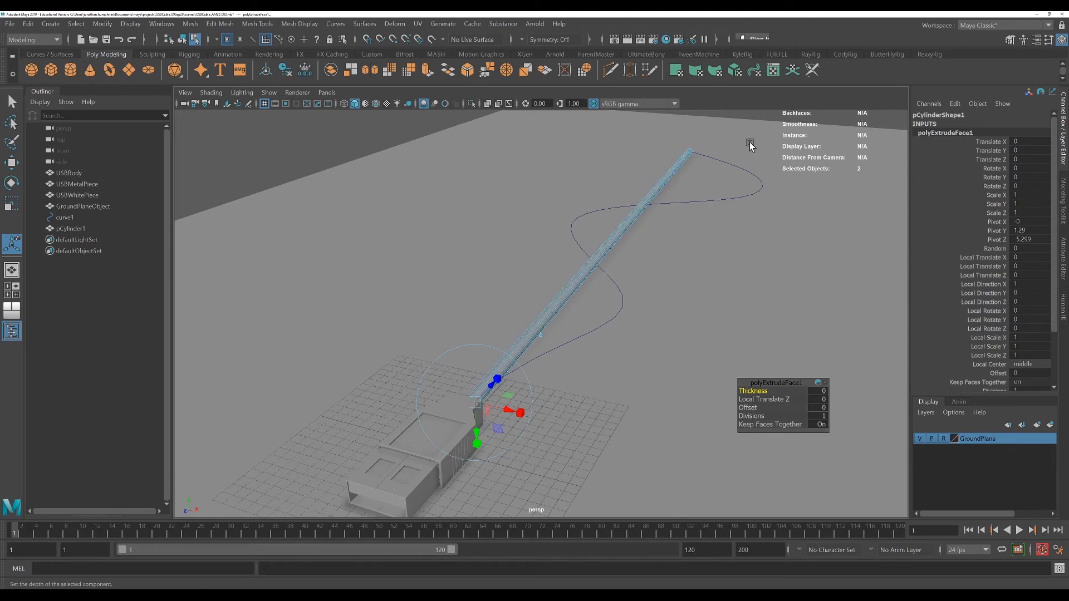
{"action": "left_click_drag", "start_coordinate": [752, 416], "coordinate": [815, 421]}
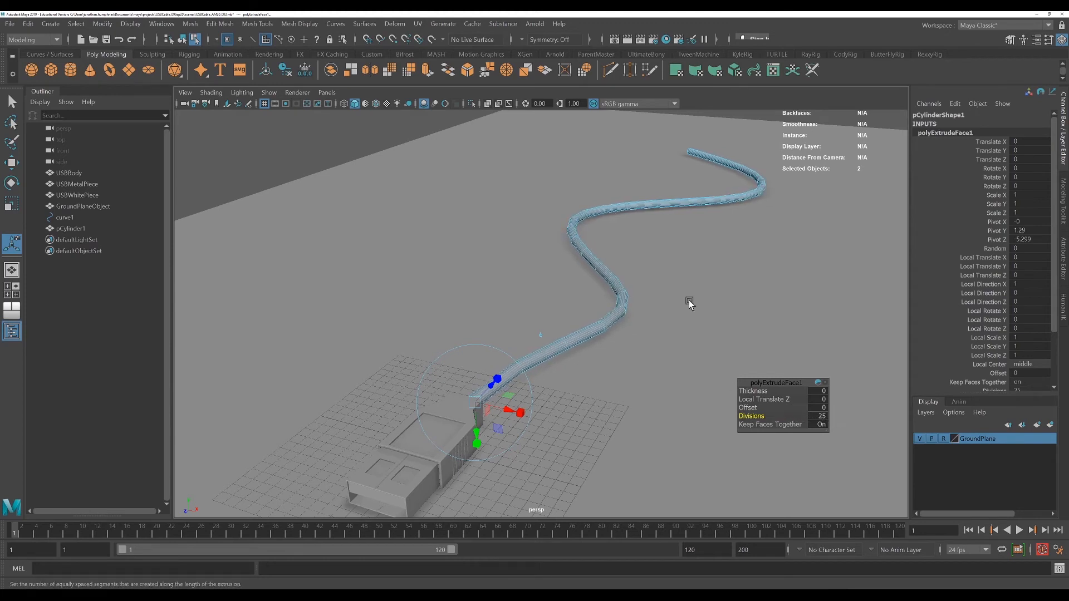
{"action": "left_click", "coordinate": [816, 416]}
{"action": "type", "text": "40"}
{"action": "key", "text": "Return"}
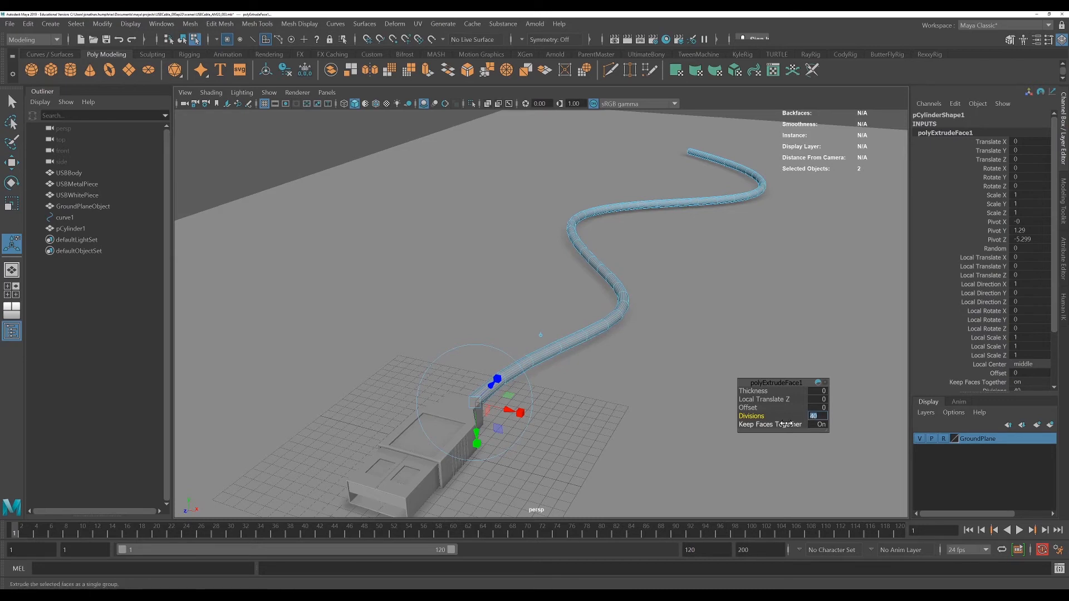
Select the cable cylinder as an object and create a new layer from the selection
{"action": "left_click_drag", "start_coordinate": [671, 358], "coordinate": [625, 432], "text": "alt"}
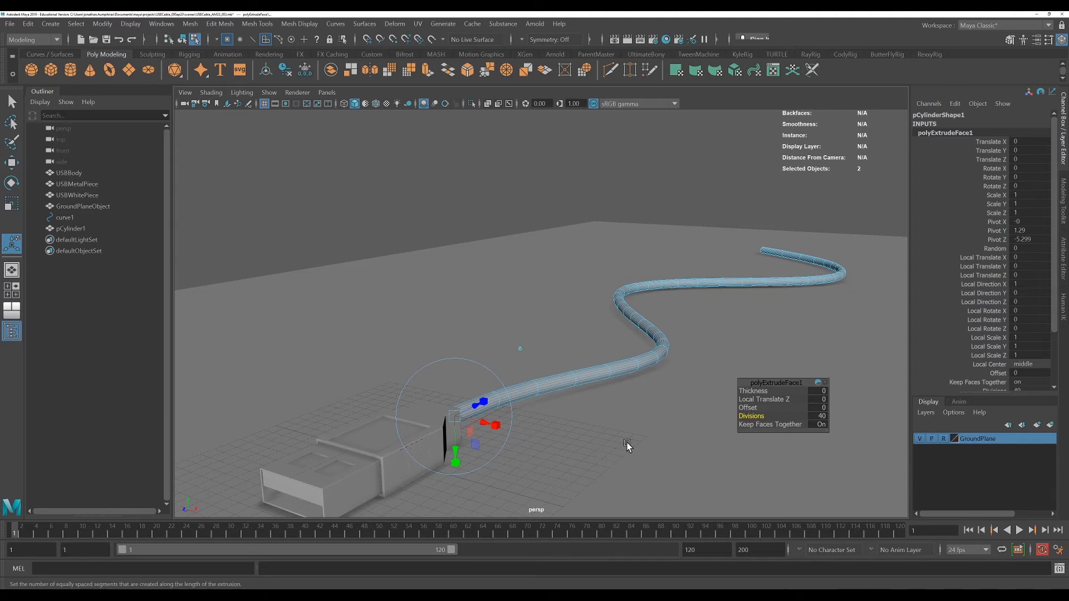
{"action": "scroll", "coordinate": [627, 445], "scroll_direction": "up", "scroll_amount": 6}
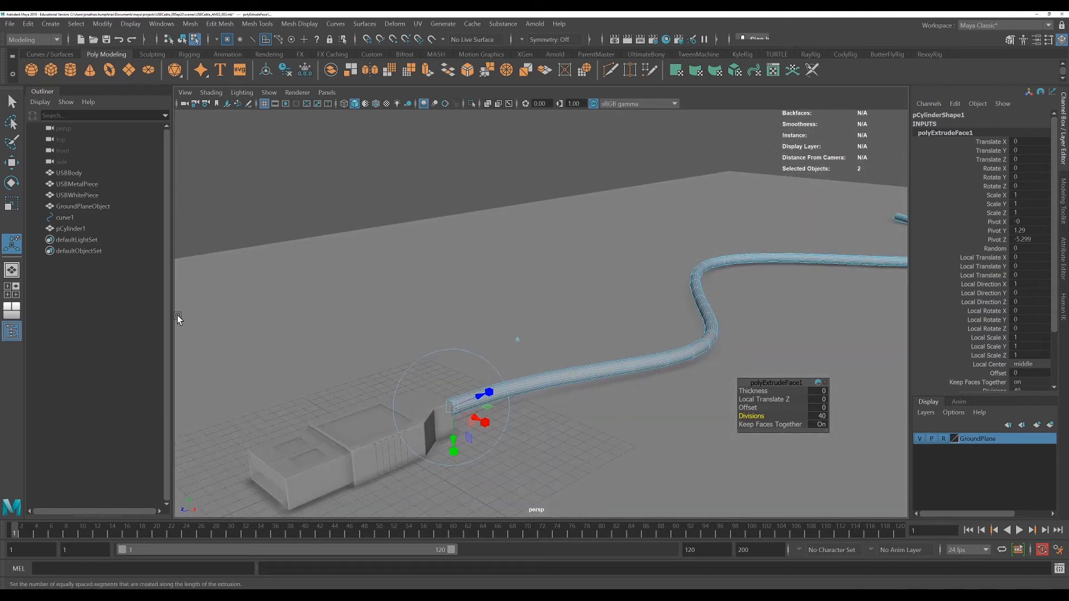
{"action": "left_click_drag", "start_coordinate": [609, 460], "coordinate": [585, 438], "text": "alt"}
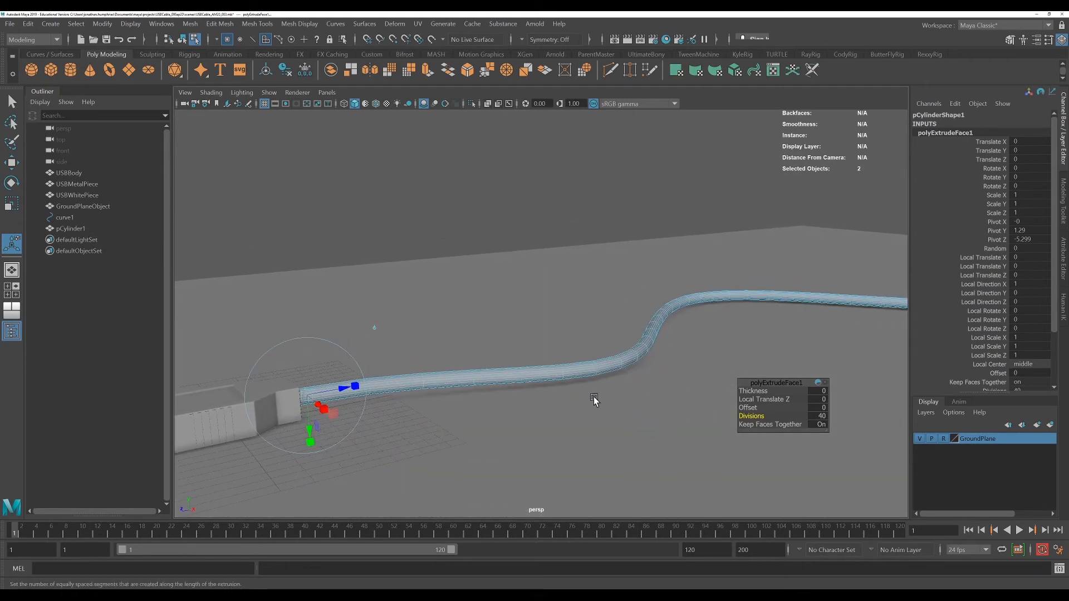
{"action": "right_click", "coordinate": [423, 375]}
{"action": "left_click", "coordinate": [458, 286]}
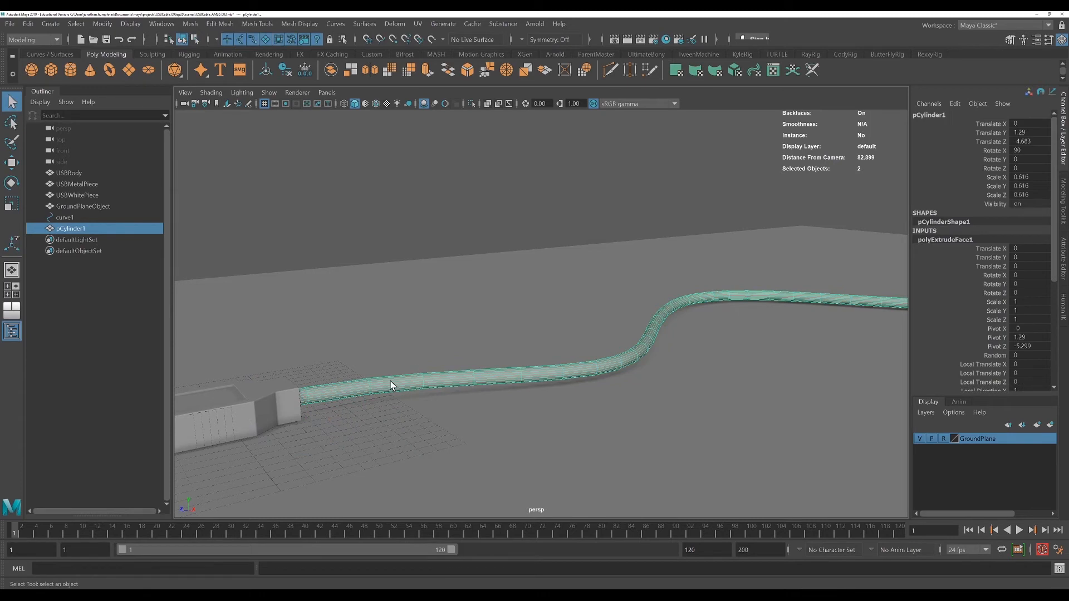
{"action": "left_click", "coordinate": [927, 413]}
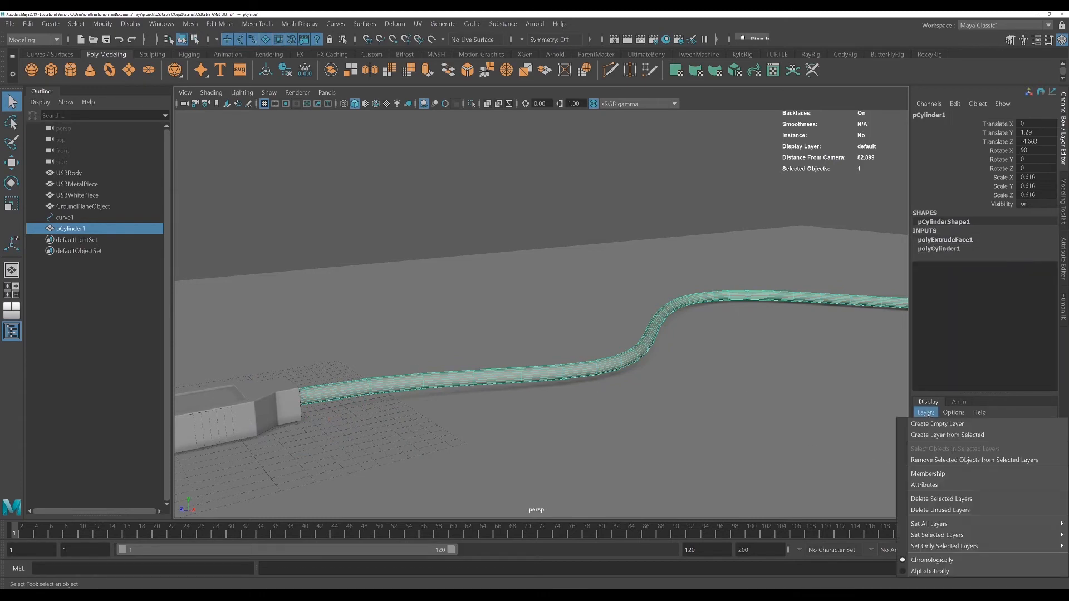
{"action": "left_click", "coordinate": [950, 433]}
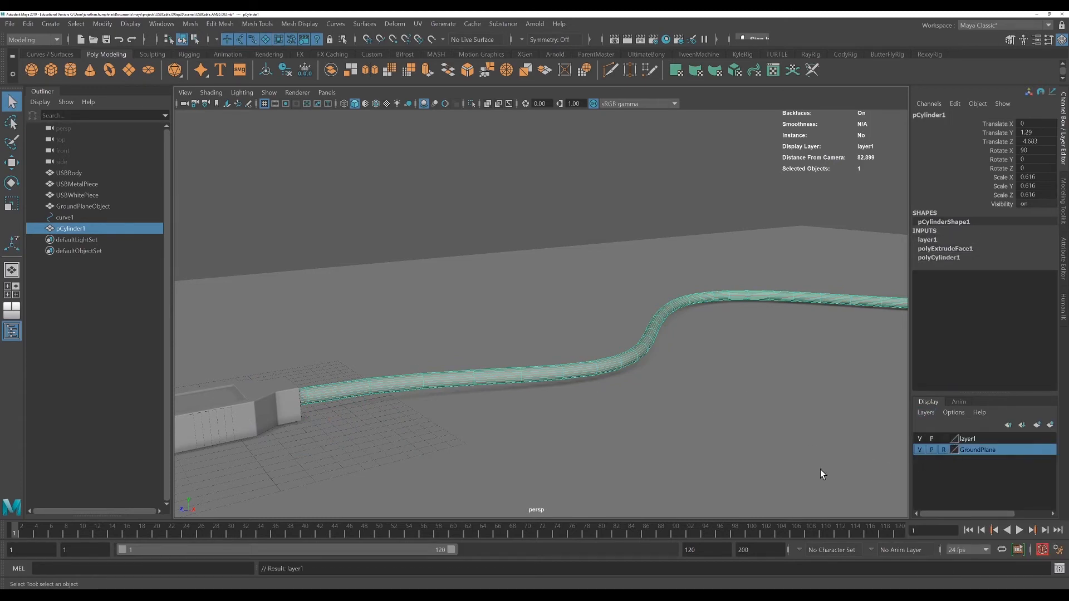
{"action": "left_click", "coordinate": [921, 451]}
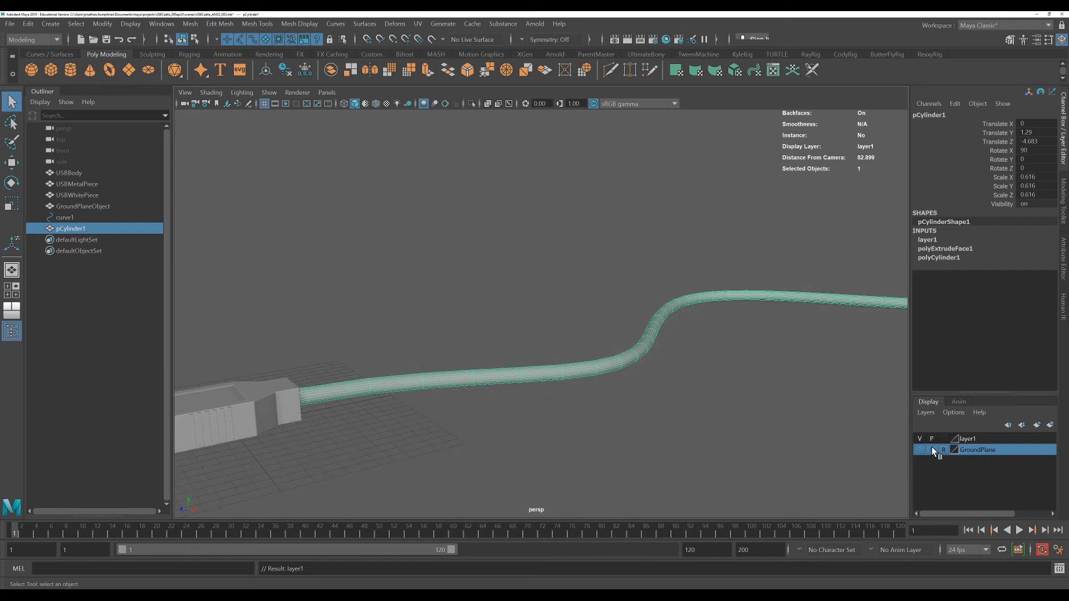
{"action": "left_click", "coordinate": [920, 449]}
{"action": "left_click", "coordinate": [921, 450]}
{"action": "left_click", "coordinate": [921, 450]}
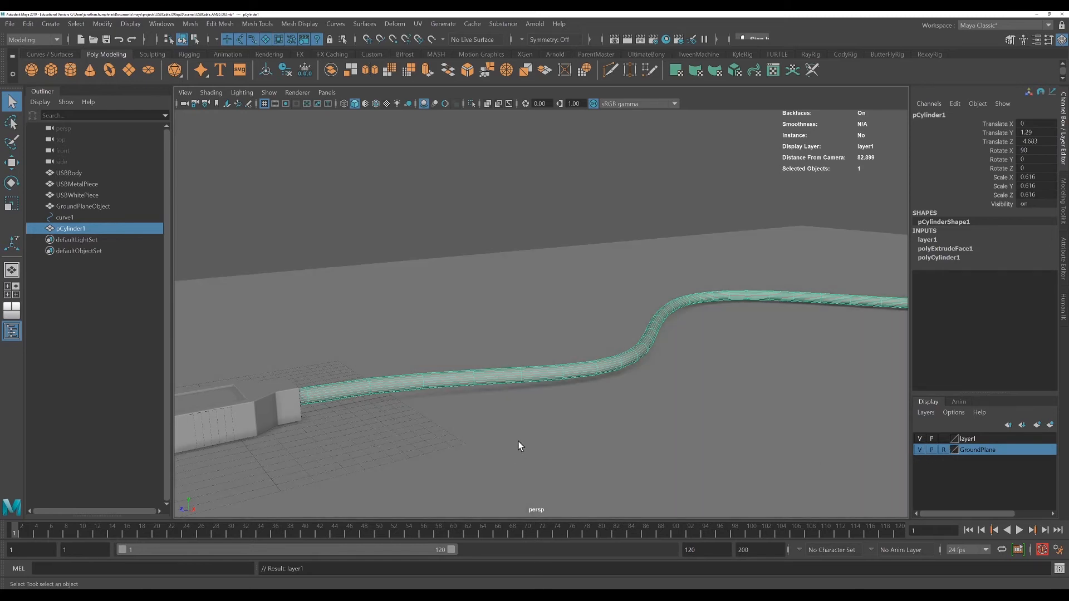
Hide layer1 containing the cable
{"action": "left_click", "coordinate": [920, 439]}
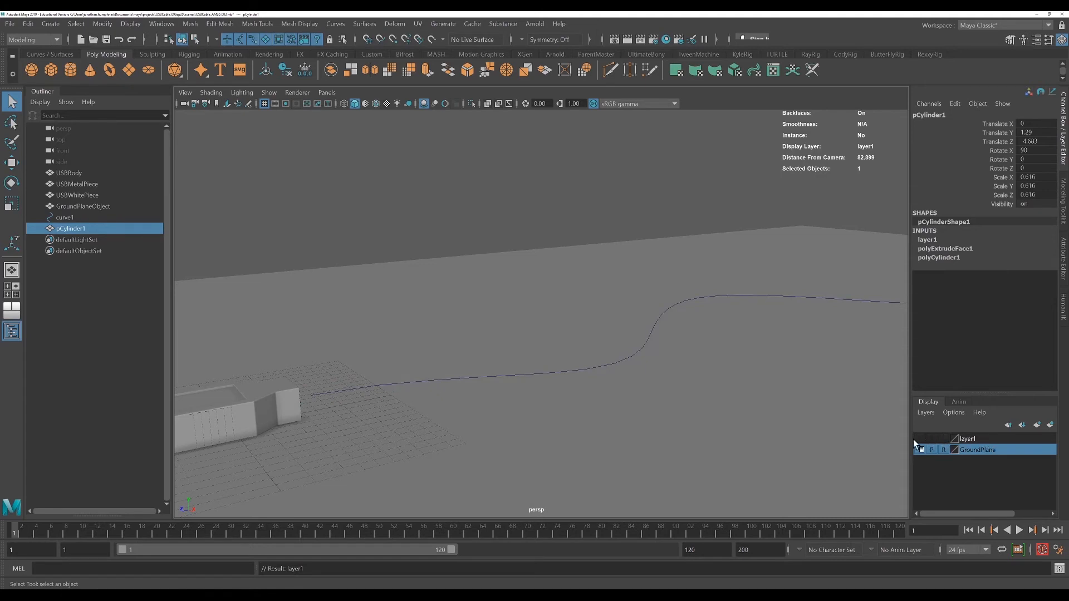
{"action": "left_click", "coordinate": [919, 439]}
{"action": "left_click", "coordinate": [921, 438]}
{"action": "left_click_drag", "start_coordinate": [658, 410], "coordinate": [646, 409], "text": "alt"}
{"action": "left_click_drag", "start_coordinate": [693, 373], "coordinate": [704, 434], "text": "alt"}
{"action": "left_click", "coordinate": [920, 439]}
{"action": "left_click", "coordinate": [920, 439]}
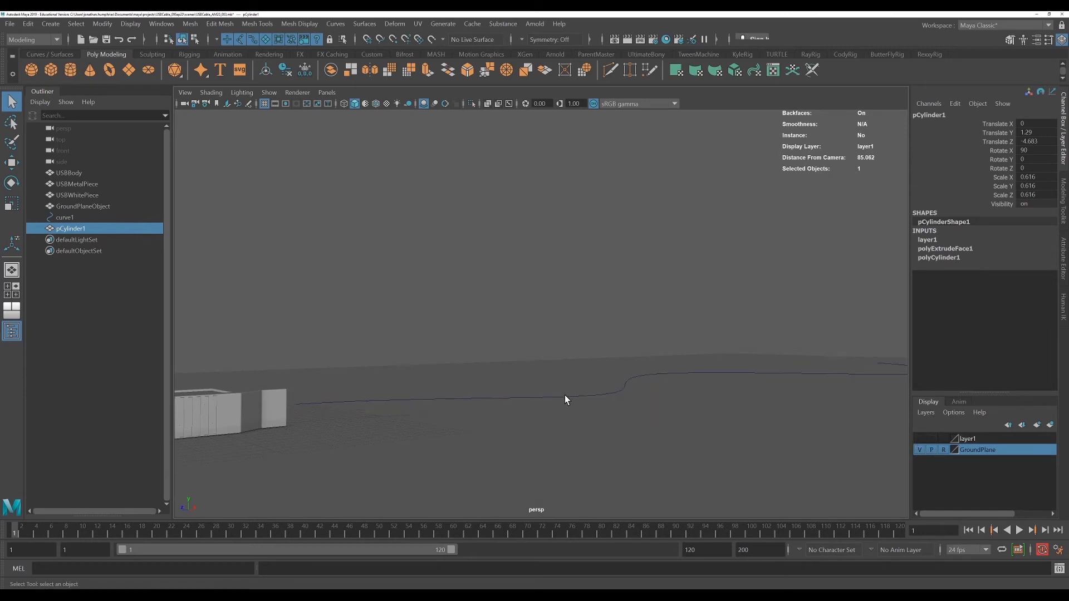
Select the curve's control vertices and show layer1 again
{"action": "right_click_drag", "start_coordinate": [565, 395], "coordinate": [522, 315]}
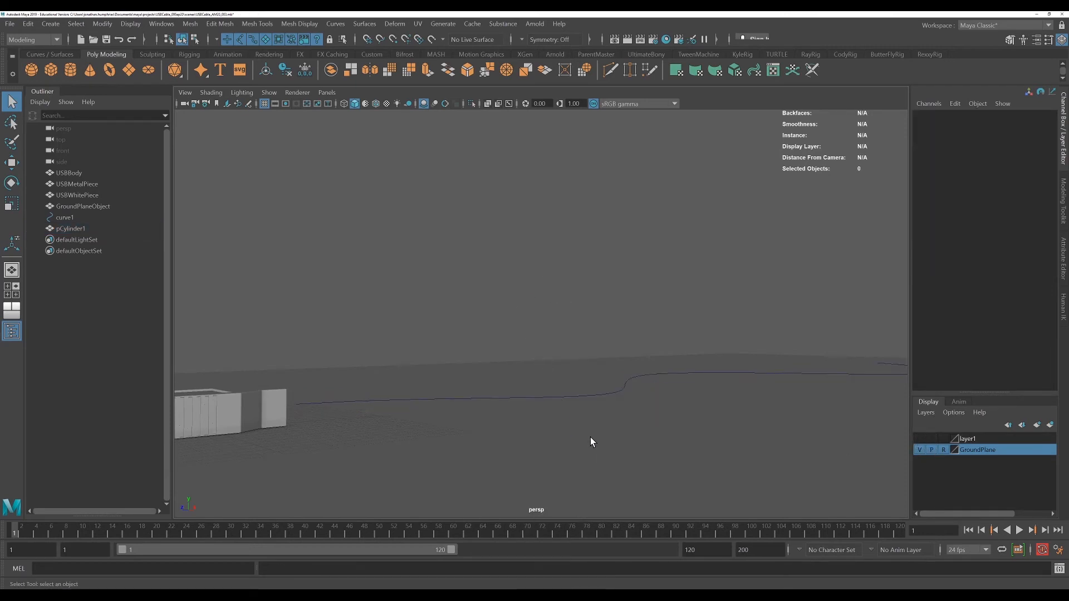
{"action": "left_click_drag", "start_coordinate": [591, 439], "coordinate": [629, 438], "text": "alt"}
{"action": "right_click_drag", "start_coordinate": [484, 400], "coordinate": [432, 343]}
{"action": "left_click_drag", "start_coordinate": [730, 443], "coordinate": [401, 293]}
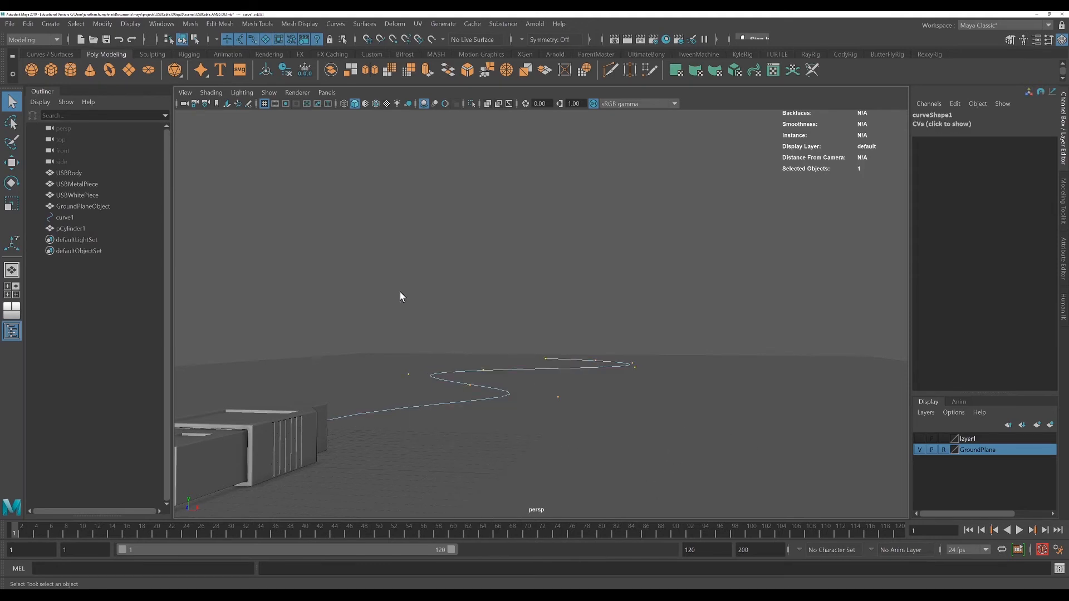
{"action": "left_click", "coordinate": [920, 439]}
Move the curve's control vertices with the Move tool to reshape the extruded cable
{"action": "left_click_drag", "start_coordinate": [753, 436], "coordinate": [703, 426], "text": "alt"}
{"action": "key", "text": "w"}
{"action": "left_click_drag", "start_coordinate": [730, 329], "coordinate": [727, 331]}
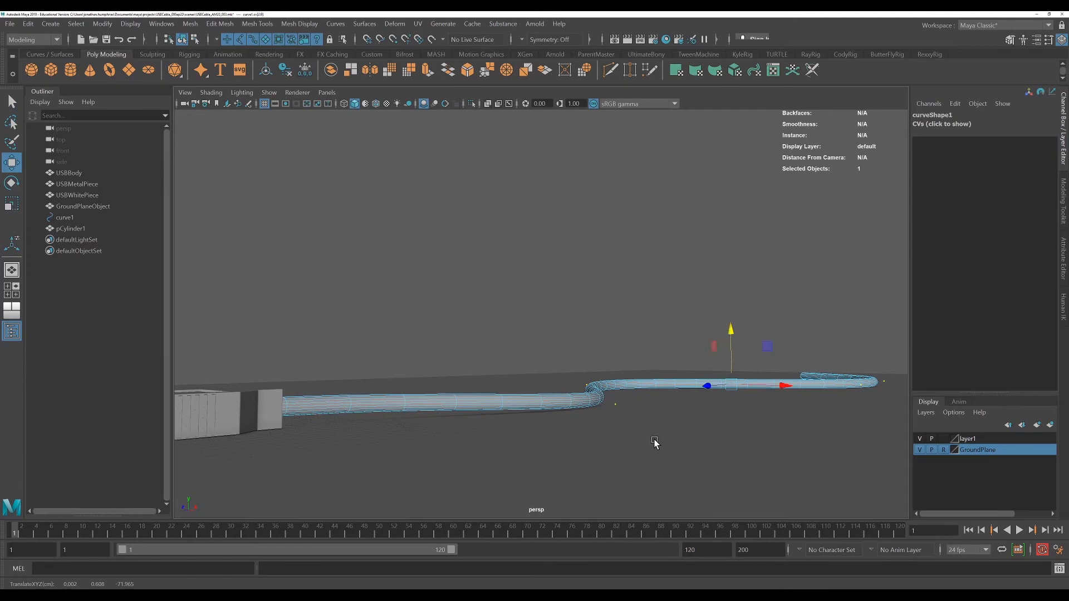
{"action": "left_click_drag", "start_coordinate": [622, 411], "coordinate": [613, 397]}
{"action": "left_click_drag", "start_coordinate": [615, 354], "coordinate": [614, 355]}
{"action": "left_click_drag", "start_coordinate": [551, 480], "coordinate": [582, 480], "text": "alt"}
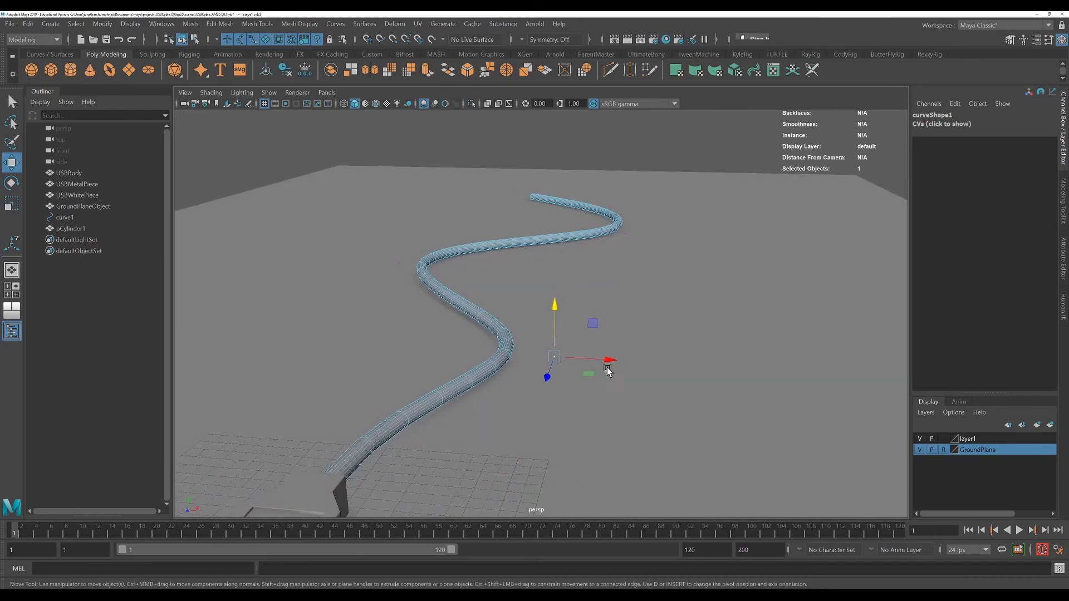
{"action": "left_click_drag", "start_coordinate": [609, 365], "coordinate": [635, 410]}
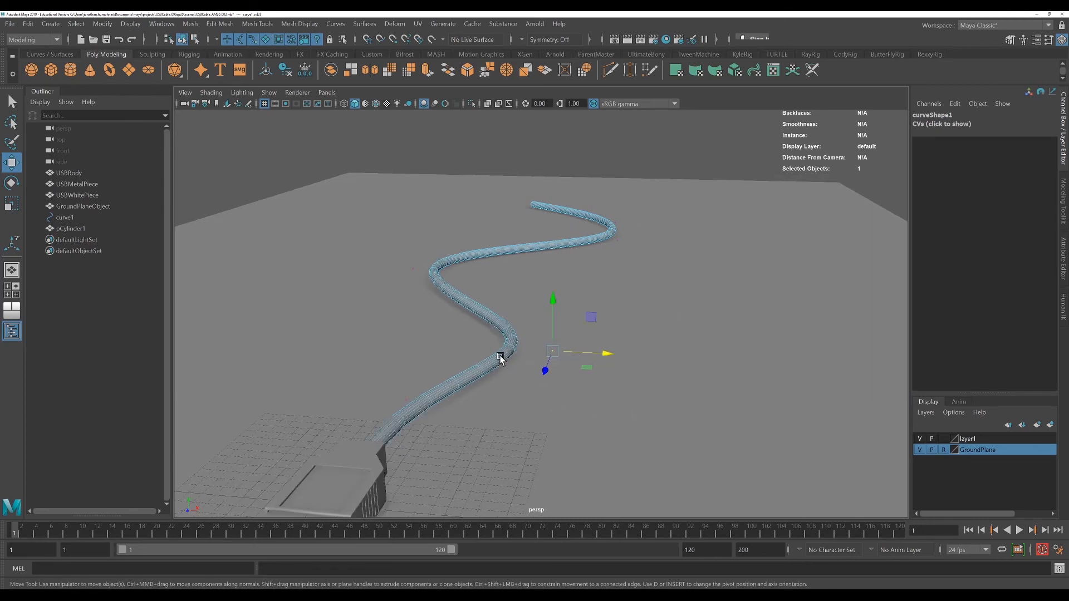
Select the extruded cable cylinder and delete its construction history
{"action": "right_click_drag", "start_coordinate": [498, 354], "coordinate": [623, 285]}
{"action": "left_click", "coordinate": [622, 285]}
{"action": "left_click", "coordinate": [428, 389]}
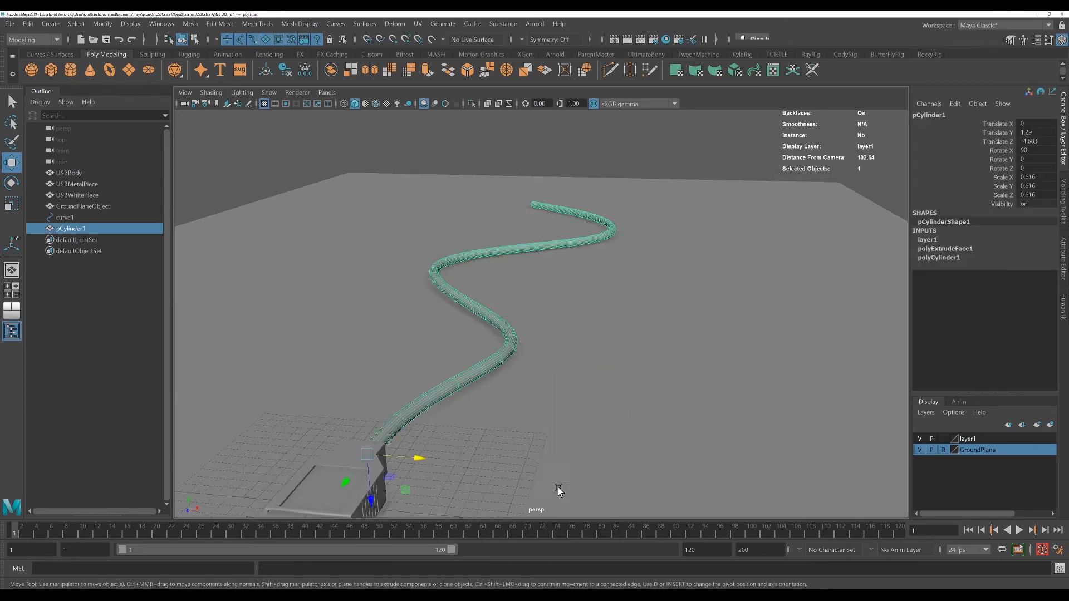
{"action": "left_click_drag", "start_coordinate": [559, 489], "coordinate": [513, 451], "text": "alt"}
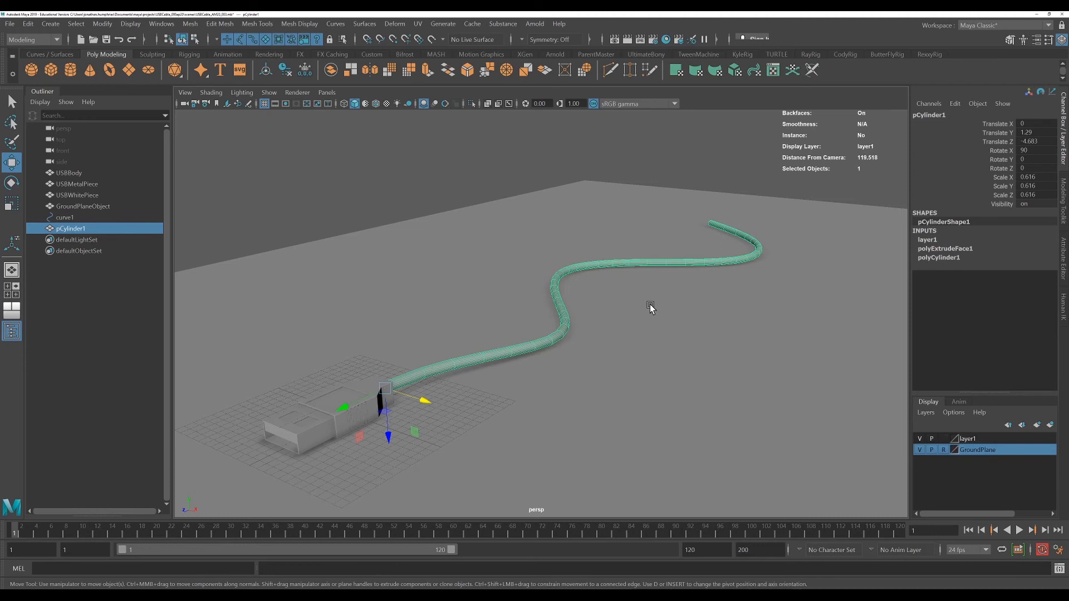
{"action": "left_click_drag", "start_coordinate": [539, 420], "coordinate": [580, 422], "text": "alt"}
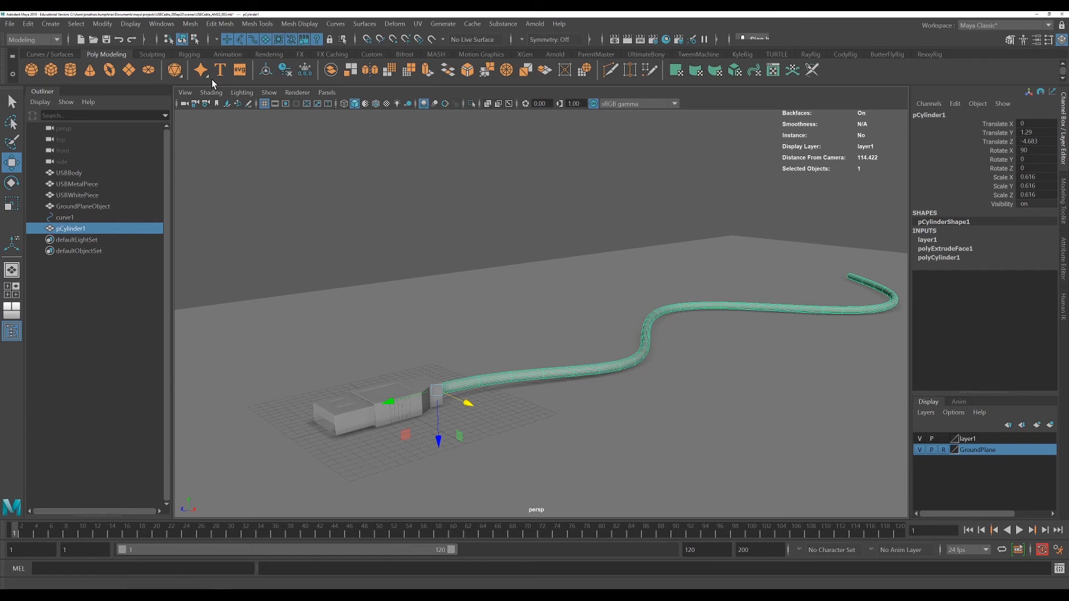
{"action": "left_click", "coordinate": [28, 23]}
{"action": "mouse_move", "coordinate": [61, 155]}
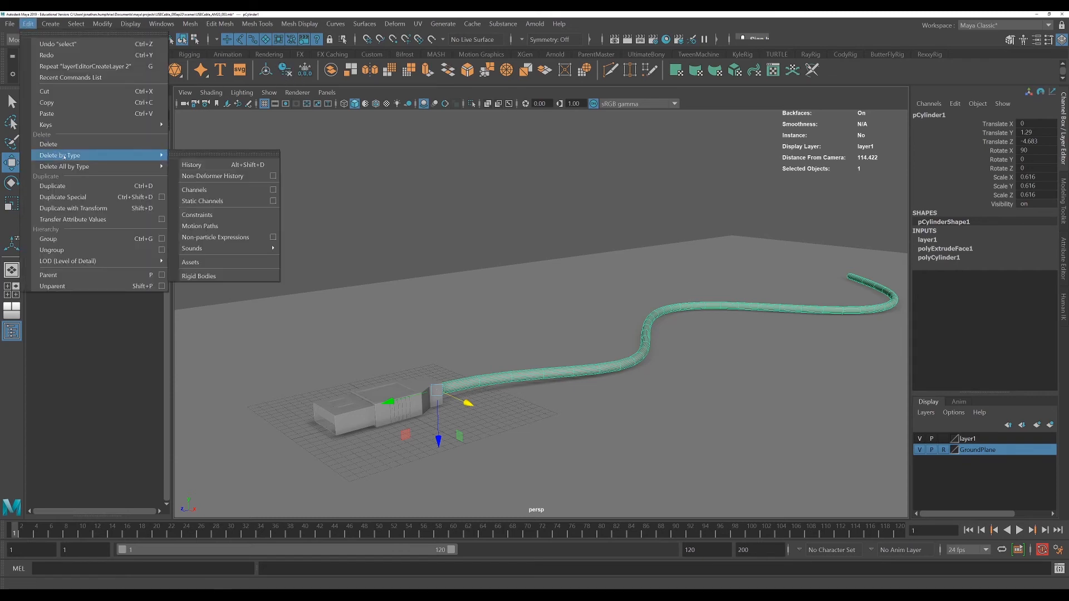
{"action": "left_click", "coordinate": [249, 166]}
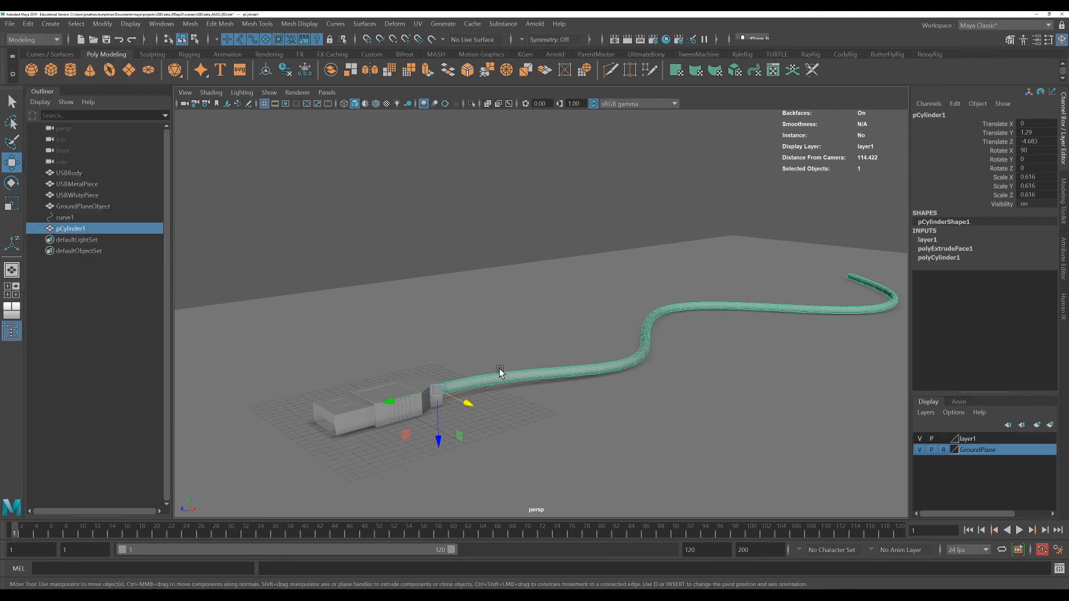
{"action": "left_click", "coordinate": [286, 70]}
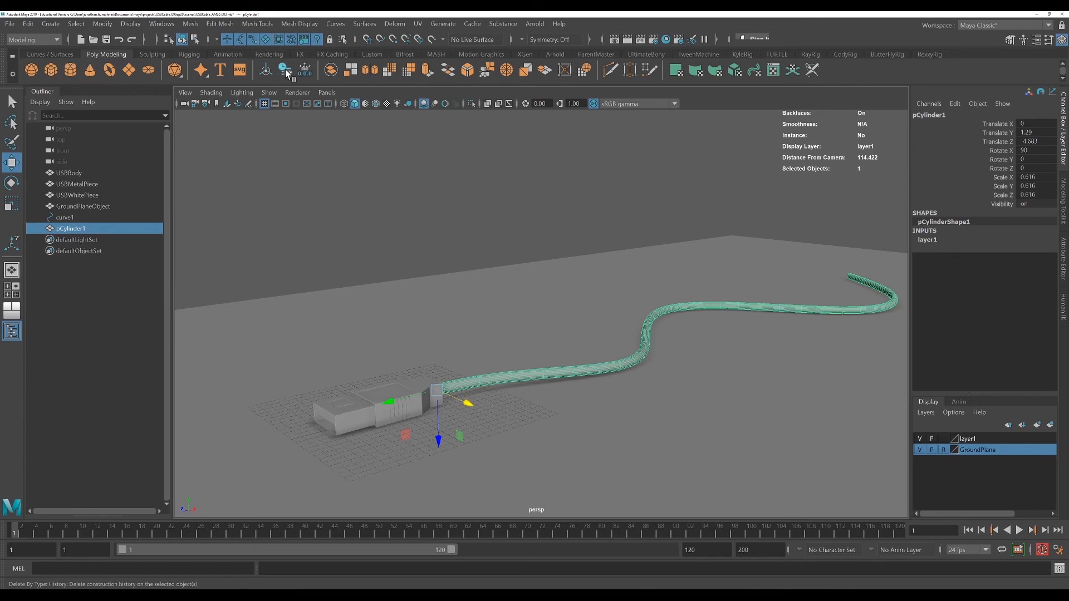
Select the guide curve curve1 and delete it
{"action": "left_click", "coordinate": [89, 217]}
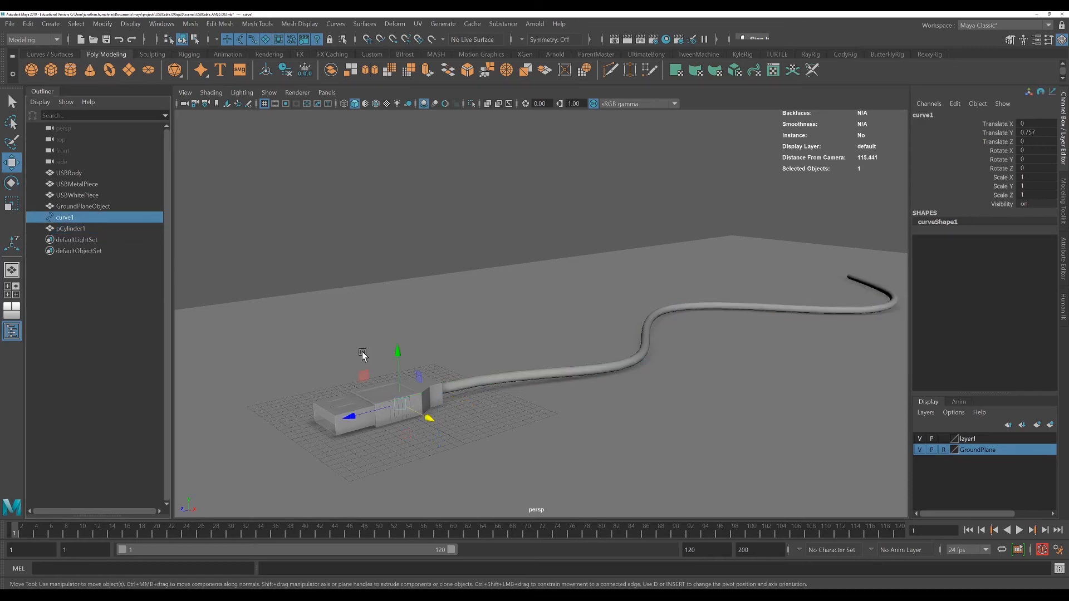
{"action": "left_click_drag", "start_coordinate": [398, 357], "coordinate": [397, 315]}
{"action": "left_click_drag", "start_coordinate": [382, 218], "coordinate": [467, 348]}
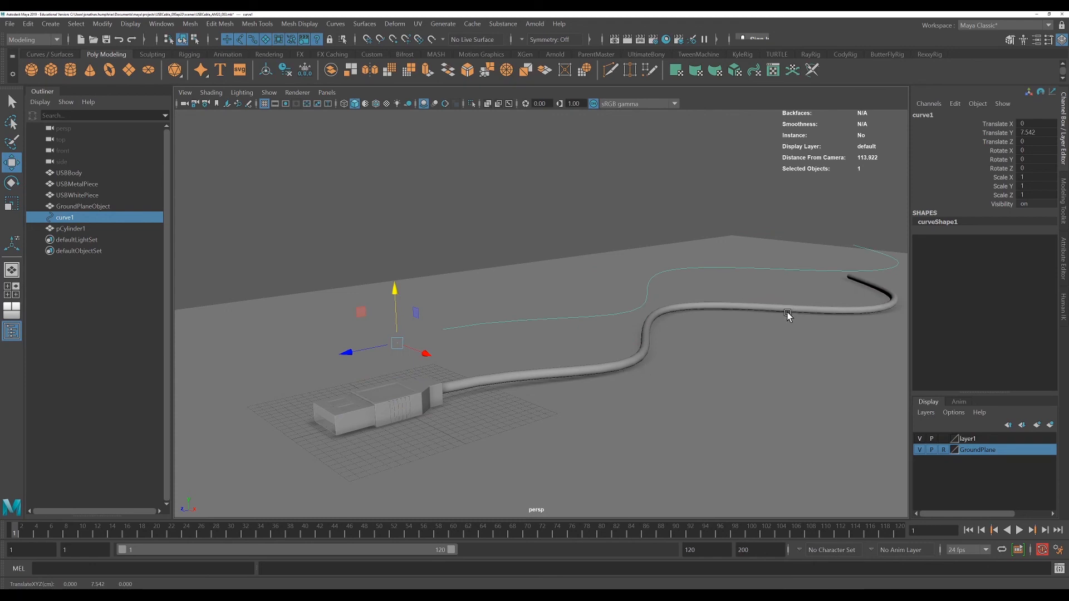
{"action": "key", "text": "Delete"}
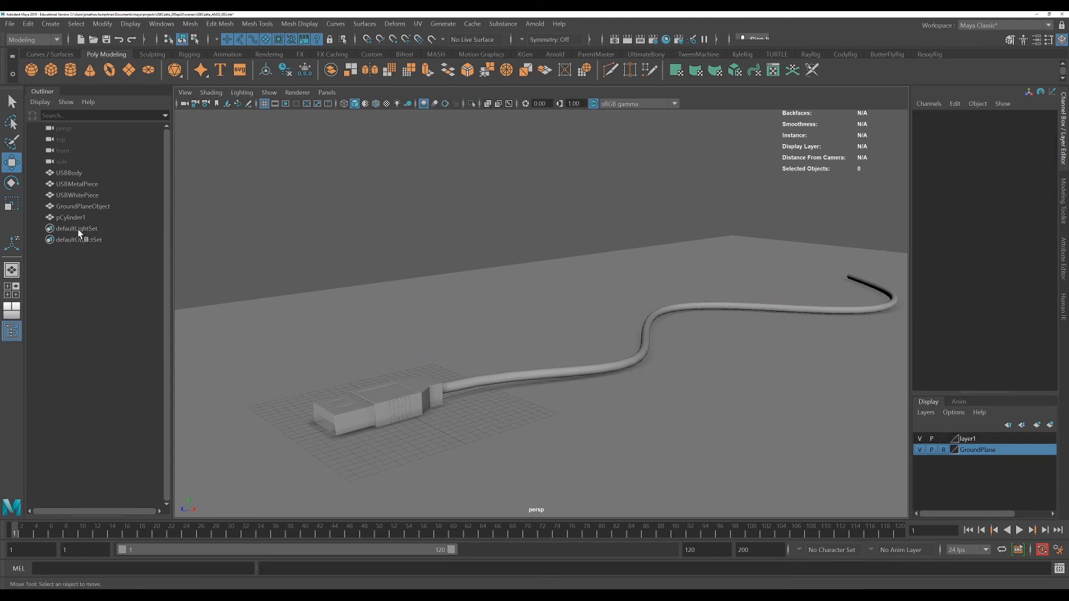
Rename the cable cylinder pCylinder1 to USBCord
{"action": "left_click", "coordinate": [71, 216]}
{"action": "double_click", "coordinate": [71, 216]}
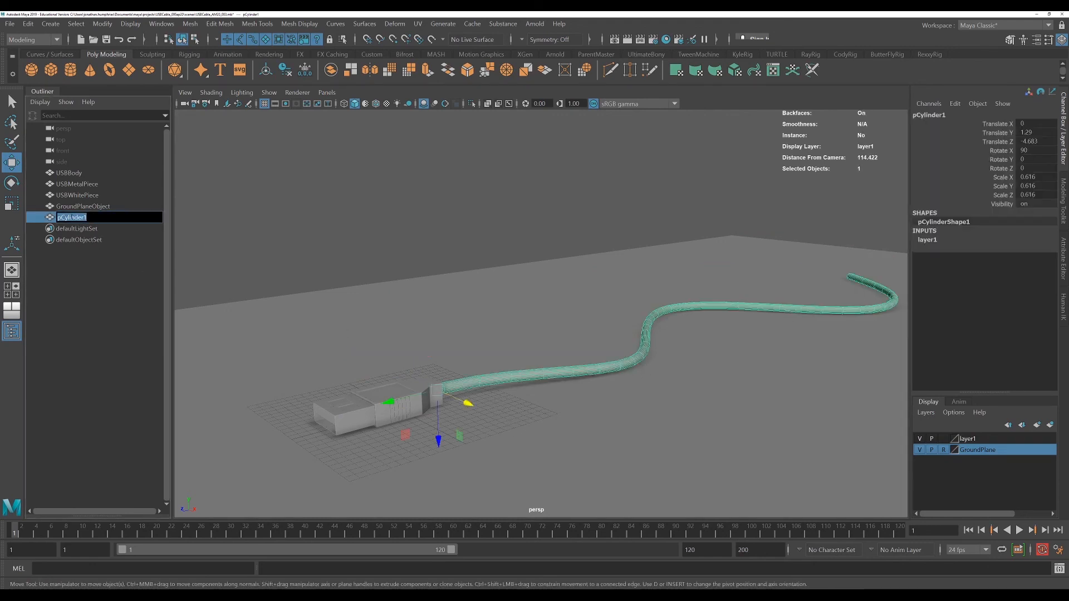
{"action": "type", "text": "USBCord"}
{"action": "key", "text": "Return"}
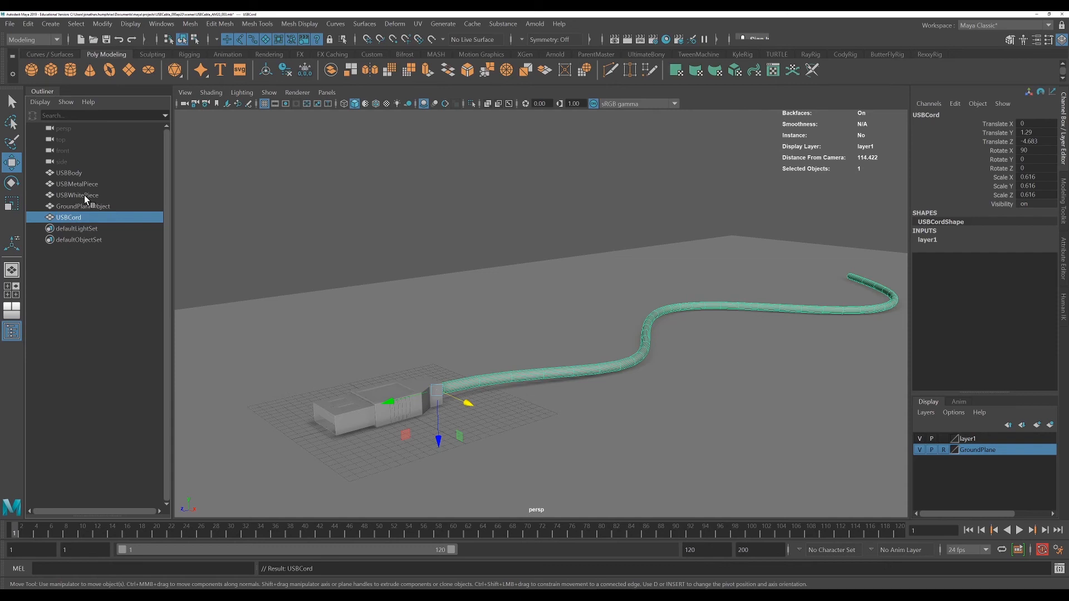
Select the USBCord, USBBody, USBMetalPiece and USBWhitePiece objects together
{"action": "left_click", "coordinate": [85, 195], "text": "shift"}
{"action": "left_click", "coordinate": [79, 173], "text": "shift"}
{"action": "left_click", "coordinate": [82, 205], "text": "ctrl"}
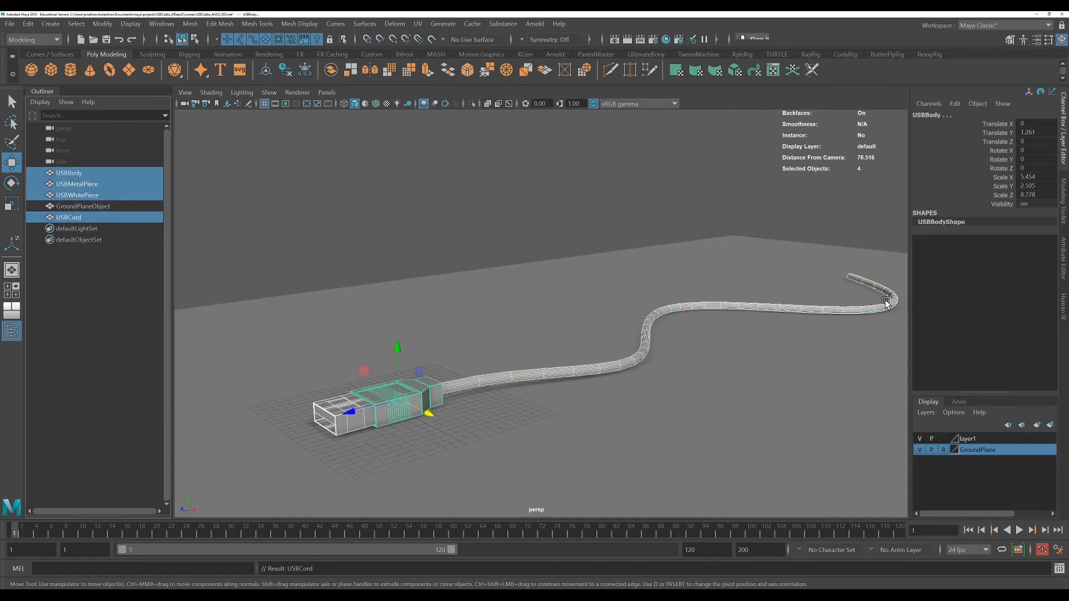
{"action": "left_click_drag", "start_coordinate": [494, 432], "coordinate": [582, 398], "text": "alt"}
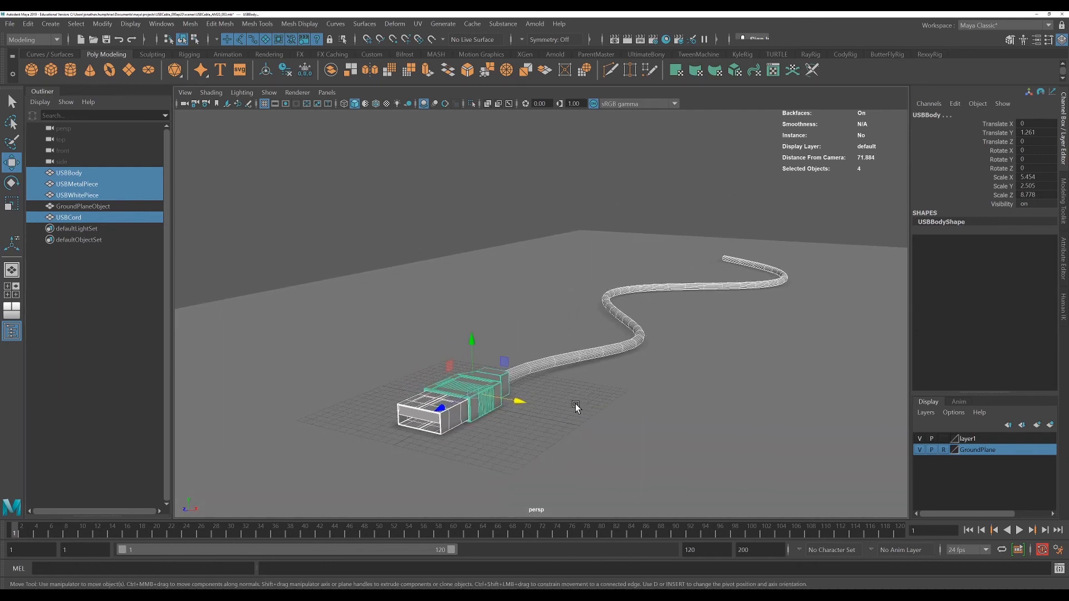
{"action": "key", "text": "e"}
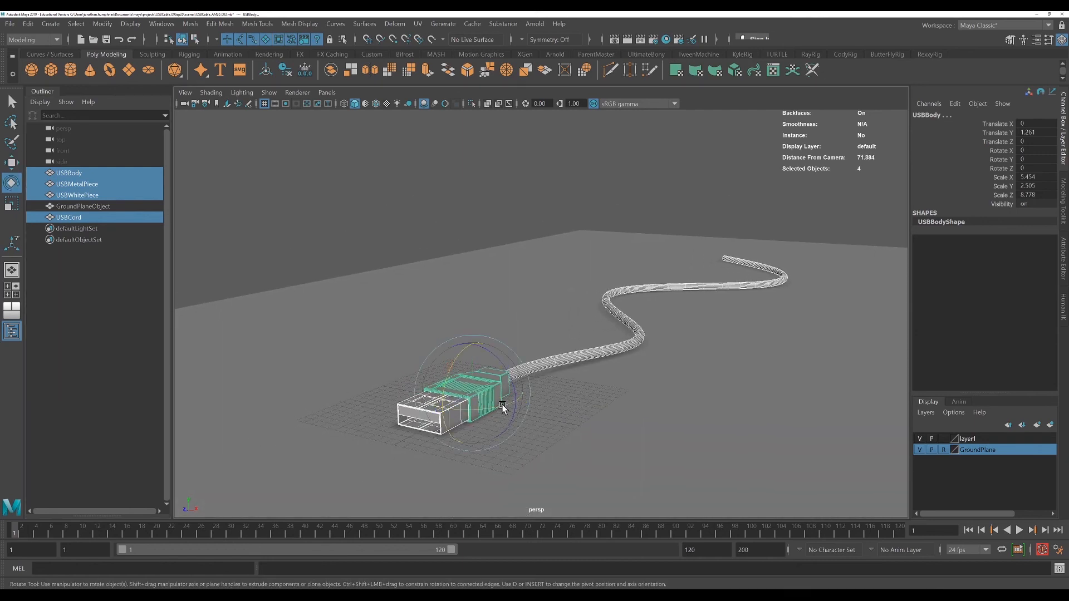
{"action": "left_click_drag", "start_coordinate": [503, 409], "coordinate": [457, 405]}
{"action": "key", "text": "ctrl+z"}
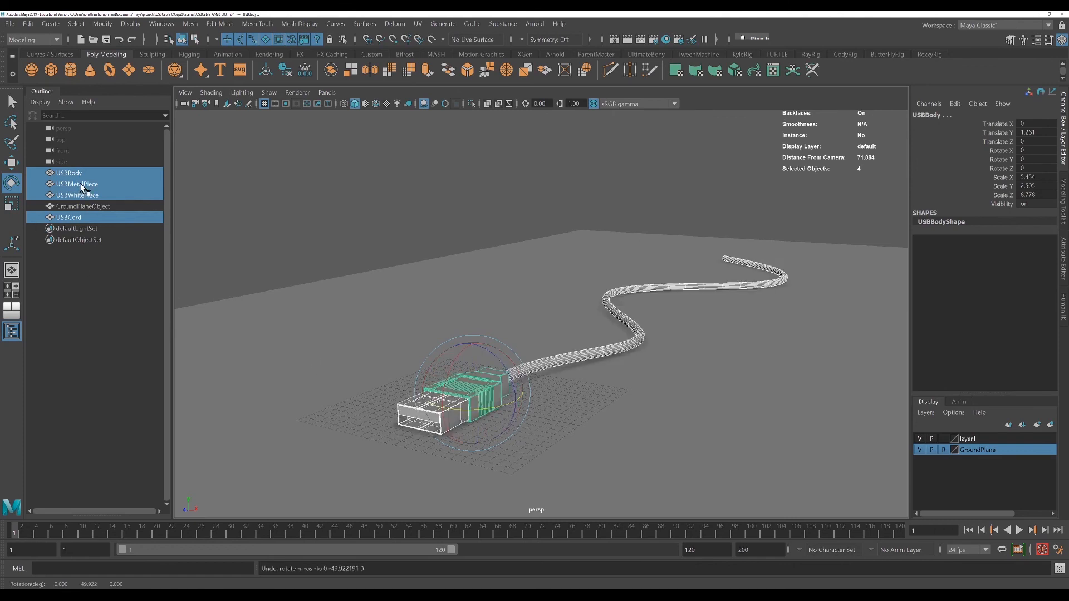
Group the selected USB parts and name the group USBCable_Grp
{"action": "key", "text": "ctrl+g"}
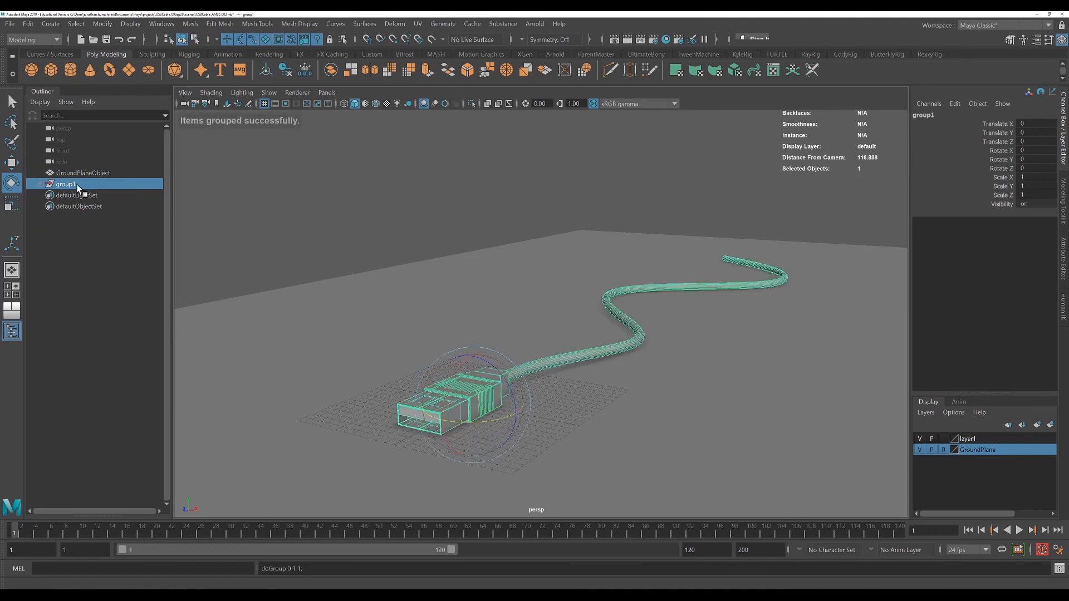
{"action": "double_click", "coordinate": [65, 185]}
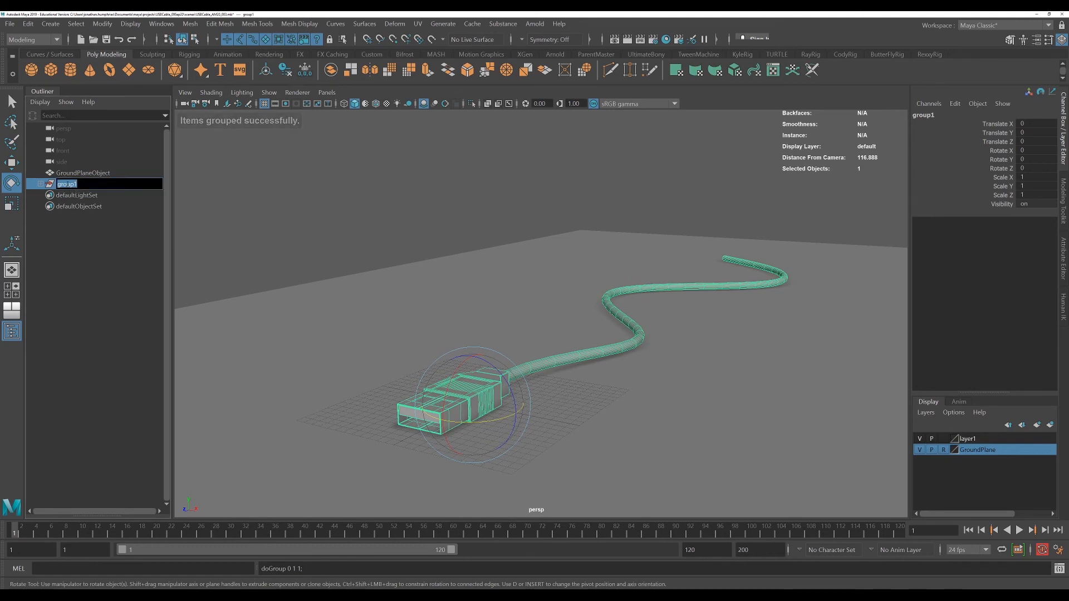
{"action": "type", "text": "US"}
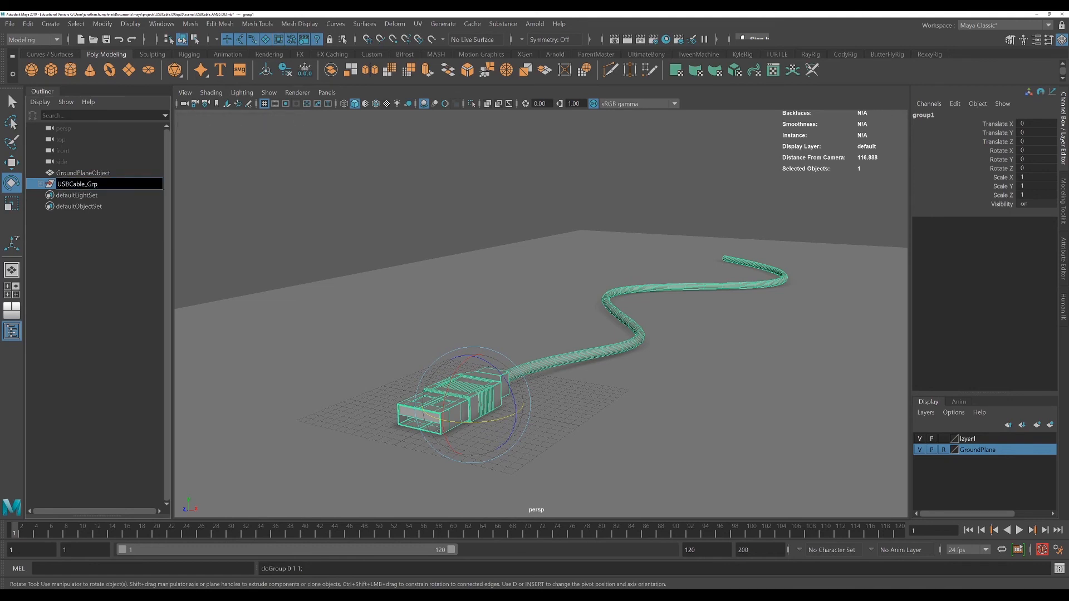
{"action": "type", "text": "BCable_Grp"}
{"action": "key", "text": "Return"}
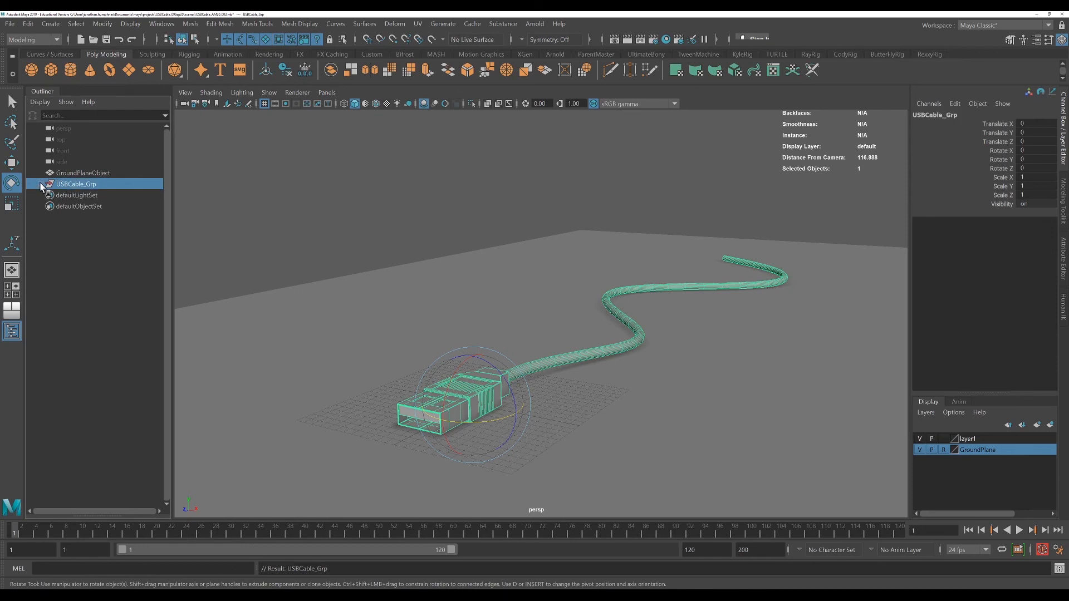
Expand USBCable_Grp in the outliner and try rotating the group
{"action": "left_click", "coordinate": [40, 184]}
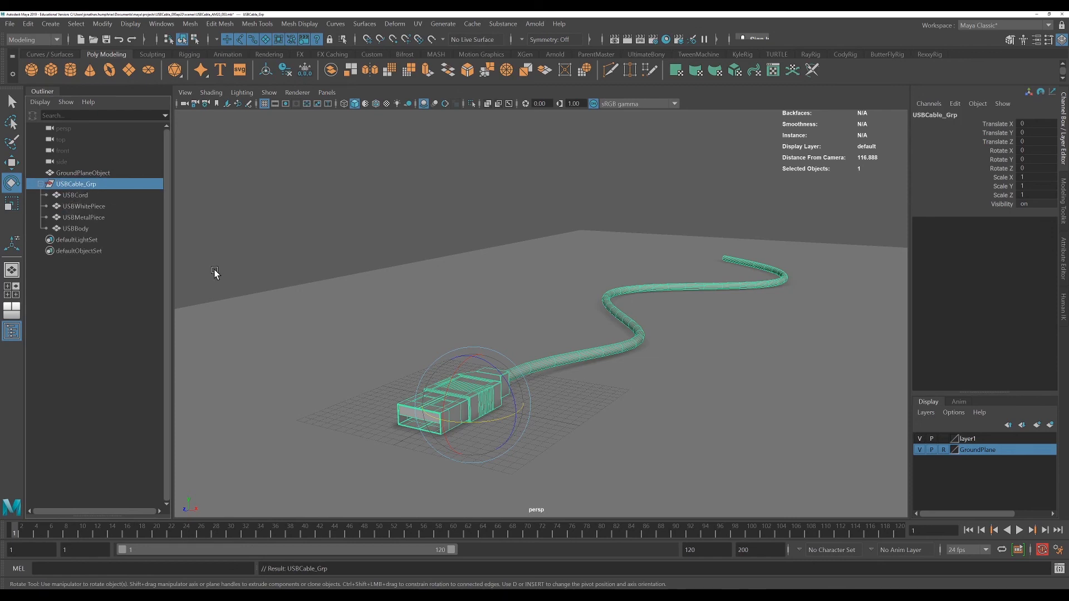
{"action": "mouse_move", "coordinate": [485, 424]}
{"action": "left_mouse_down"}
{"action": "mouse_move", "coordinate": [525, 420]}
{"action": "mouse_move", "coordinate": [461, 423]}
{"action": "mouse_move", "coordinate": [500, 427]}
{"action": "left_mouse_up"}
{"action": "key", "text": "ctrl+z"}
{"action": "key", "text": "ctrl+z"}
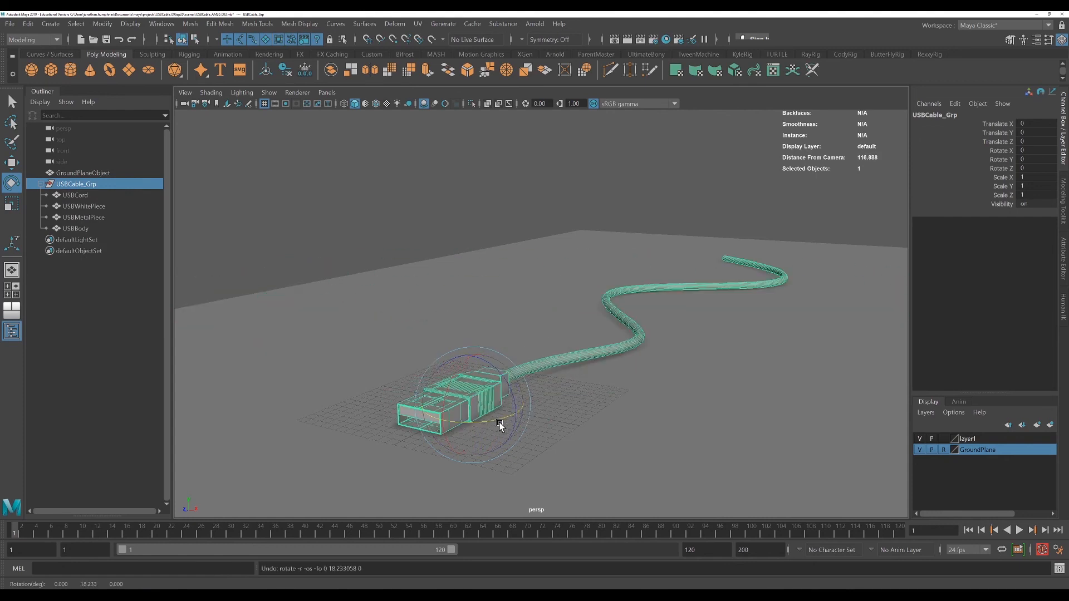
Select each child of USBCable_Grp in turn to check which object it is
{"action": "left_click", "coordinate": [83, 195]}
{"action": "left_click", "coordinate": [83, 205]}
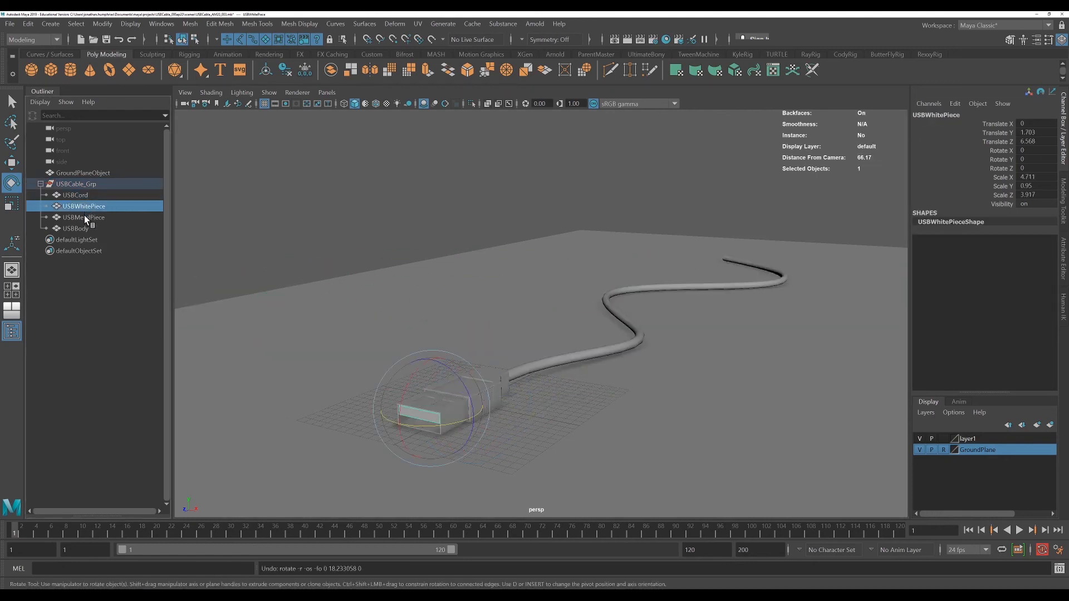
{"action": "left_click", "coordinate": [84, 218]}
{"action": "left_click", "coordinate": [84, 229]}
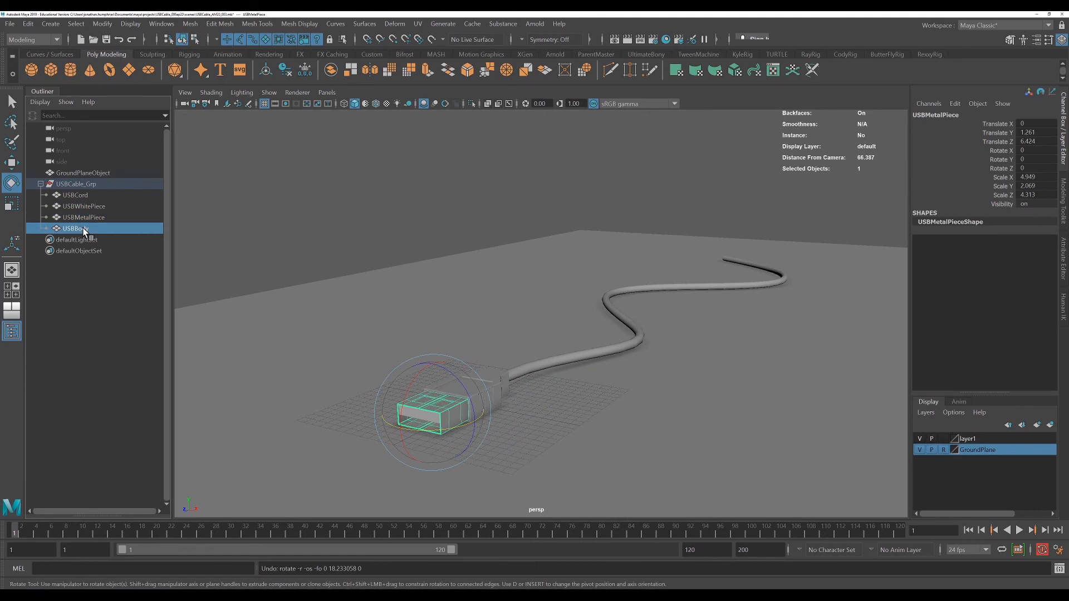
{"action": "left_click", "coordinate": [82, 196]}
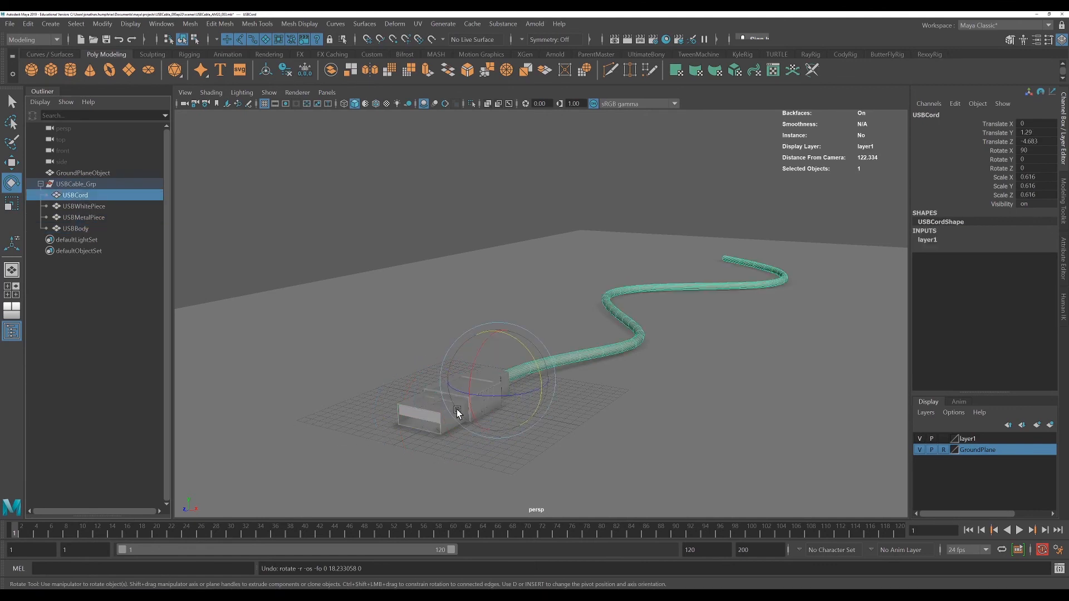
{"action": "left_click", "coordinate": [426, 410]}
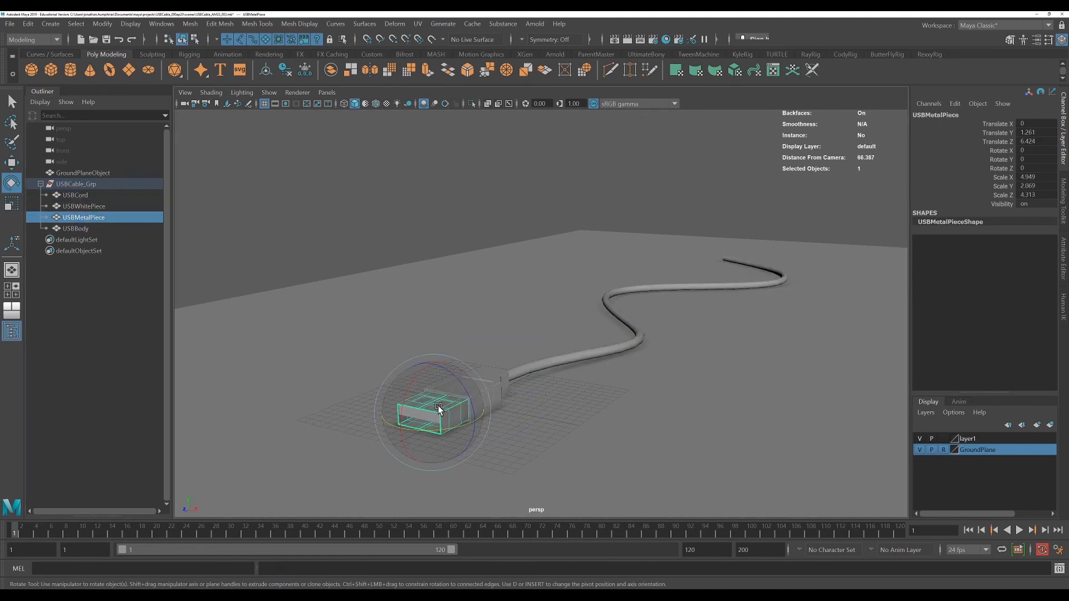
Select the parent group USBCable_Grp and collapse it in the outliner
{"action": "key", "text": "Up"}
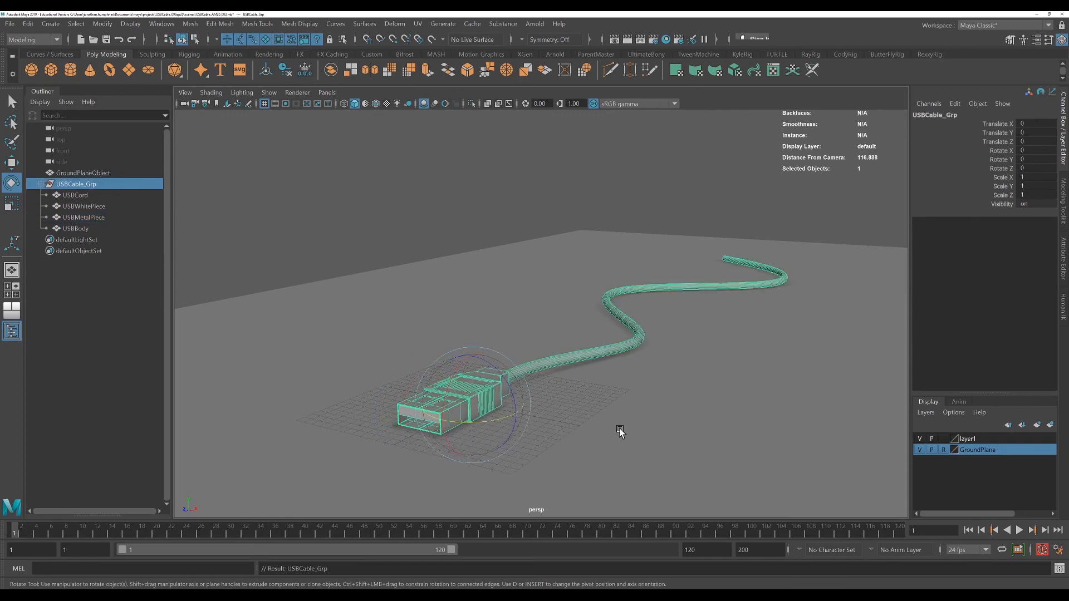
{"action": "mouse_move", "coordinate": [619, 431]}
{"action": "left_mouse_down", "text": "alt"}
{"action": "mouse_move", "coordinate": [596, 432]}
{"action": "mouse_move", "coordinate": [643, 433]}
{"action": "mouse_move", "coordinate": [628, 434]}
{"action": "left_mouse_up", "text": "alt"}
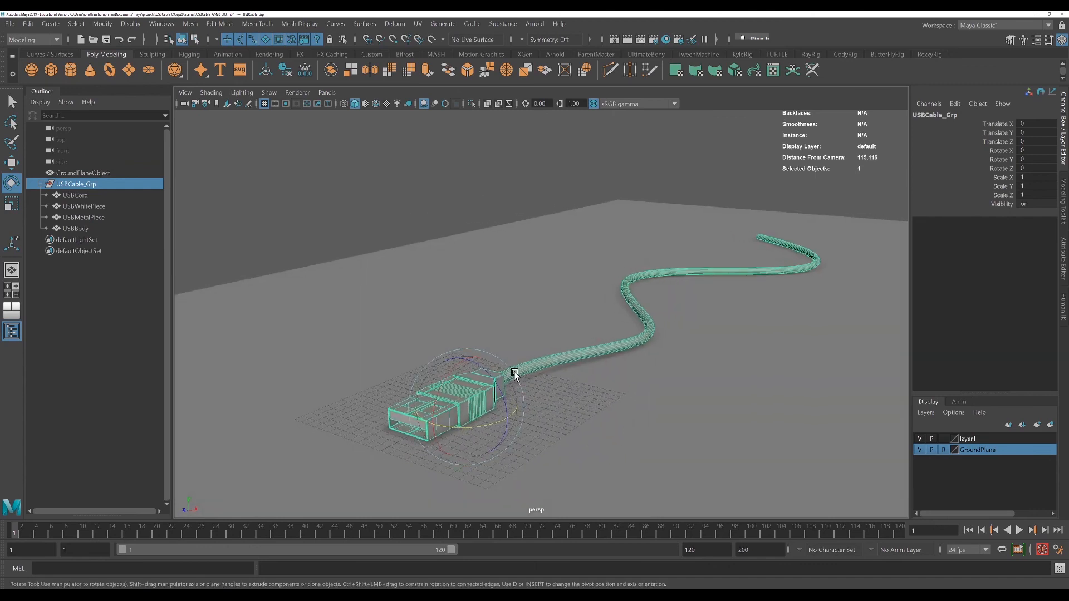
{"action": "left_click", "coordinate": [54, 76]}
{"action": "left_click", "coordinate": [41, 184]}
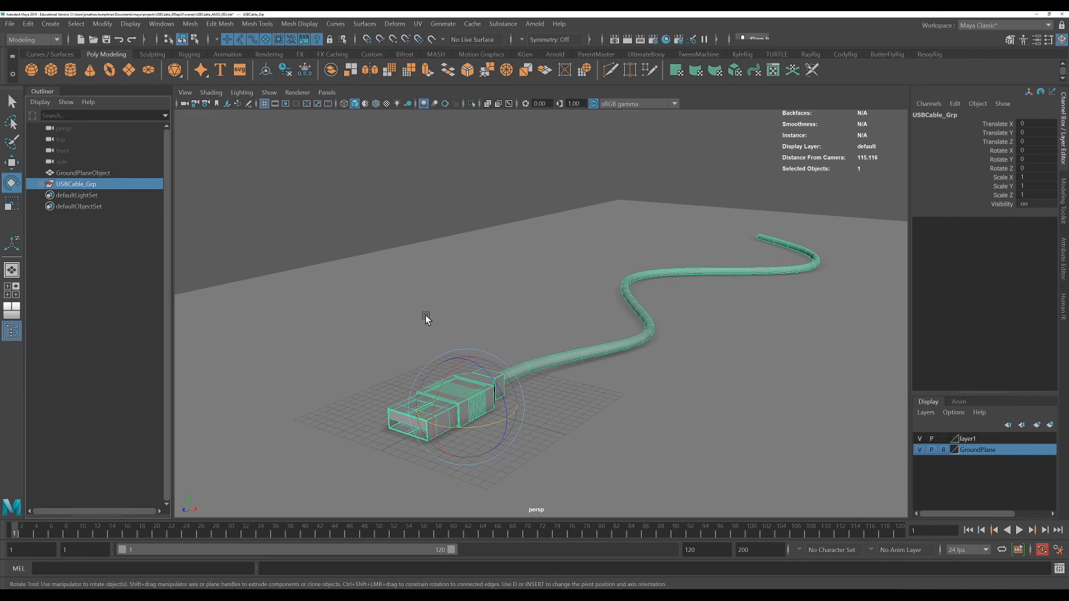